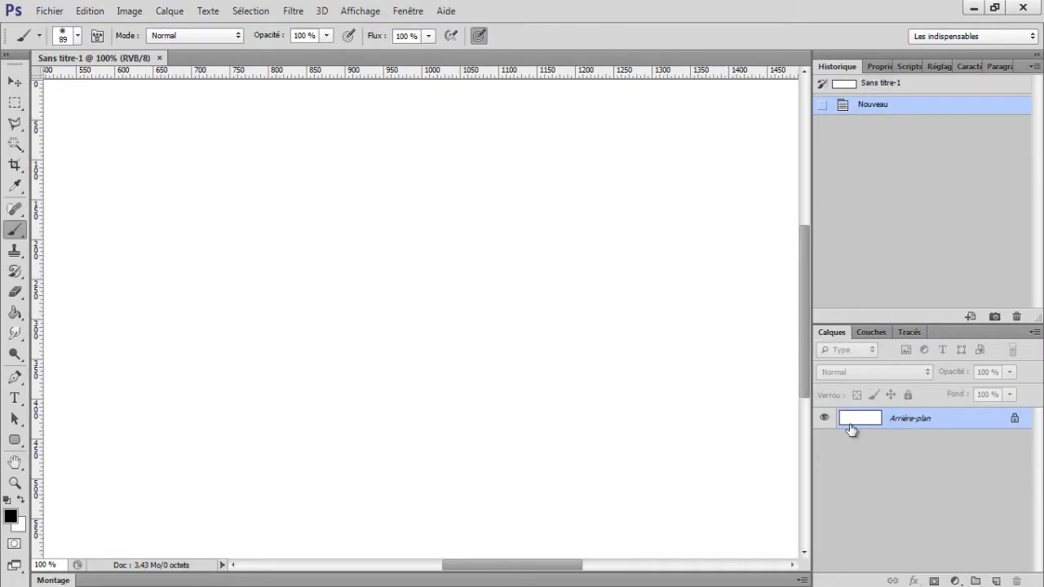
# Add a solid colour fill layer in pure red (R 255, V 0, B 0)
pyautogui.click(956, 581)
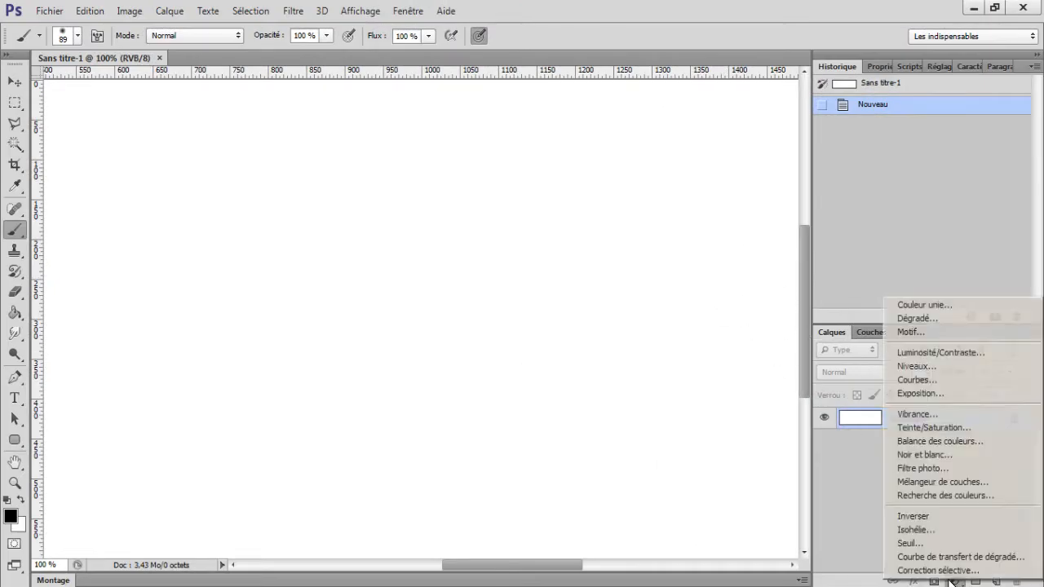
pyautogui.click(952, 305)
pyautogui.write('255')
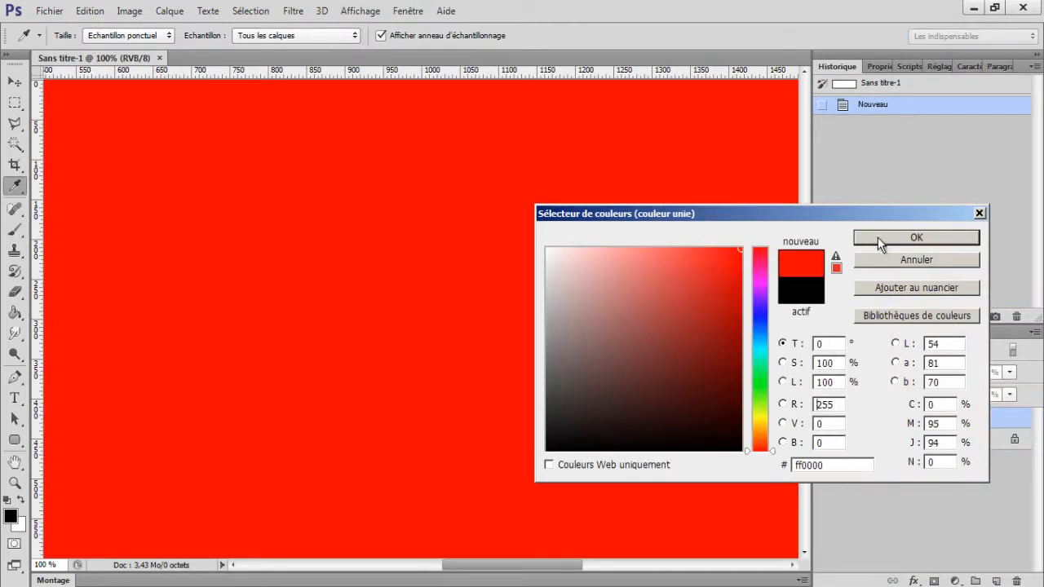
pyautogui.click(878, 237)
# Fill the red layer's mask with white and with black using the Paint Bucket
pyautogui.press('b')
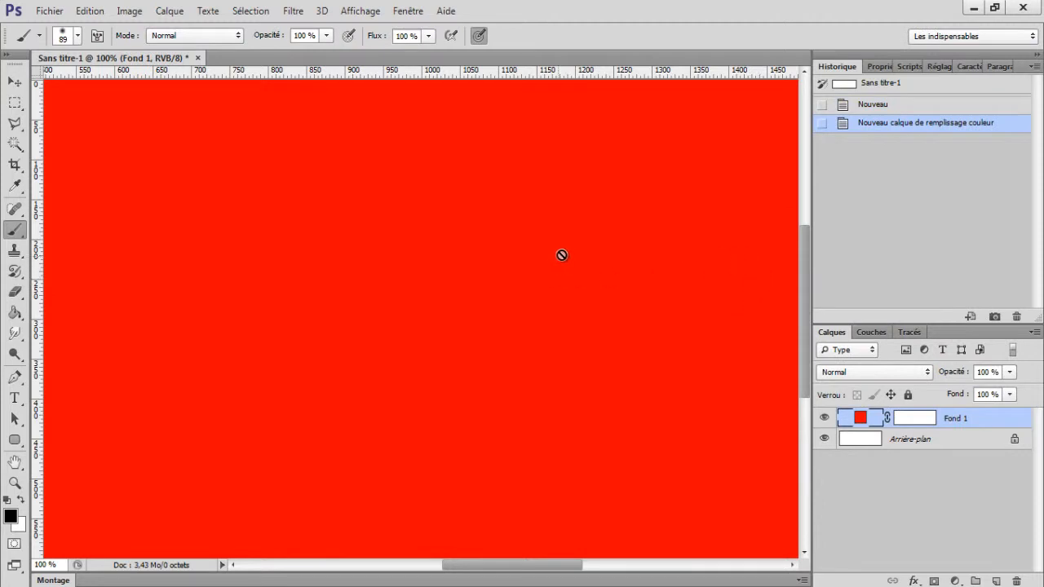
pyautogui.click(915, 421)
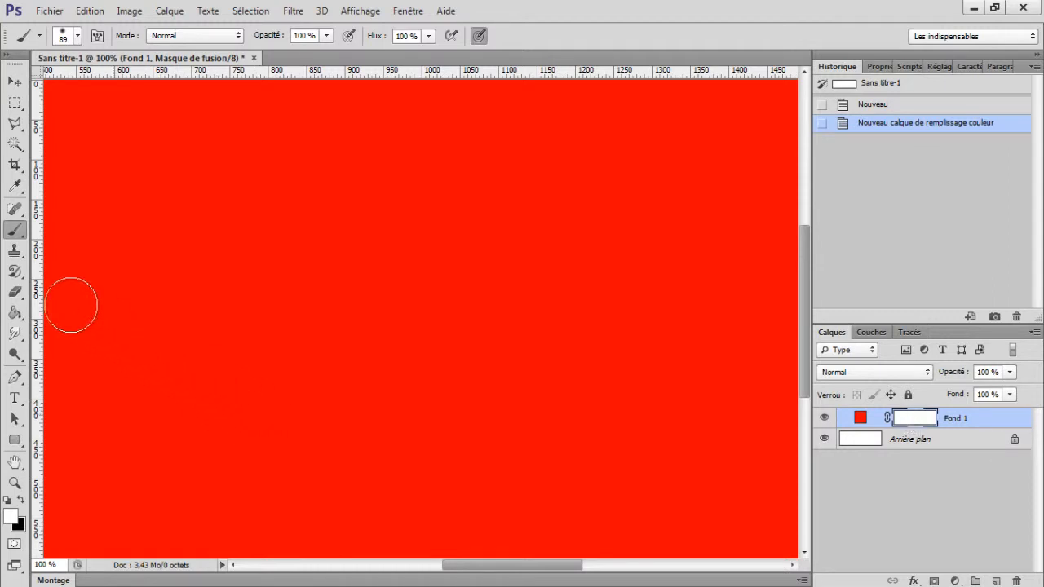
pyautogui.click(15, 312)
pyautogui.click(489, 333)
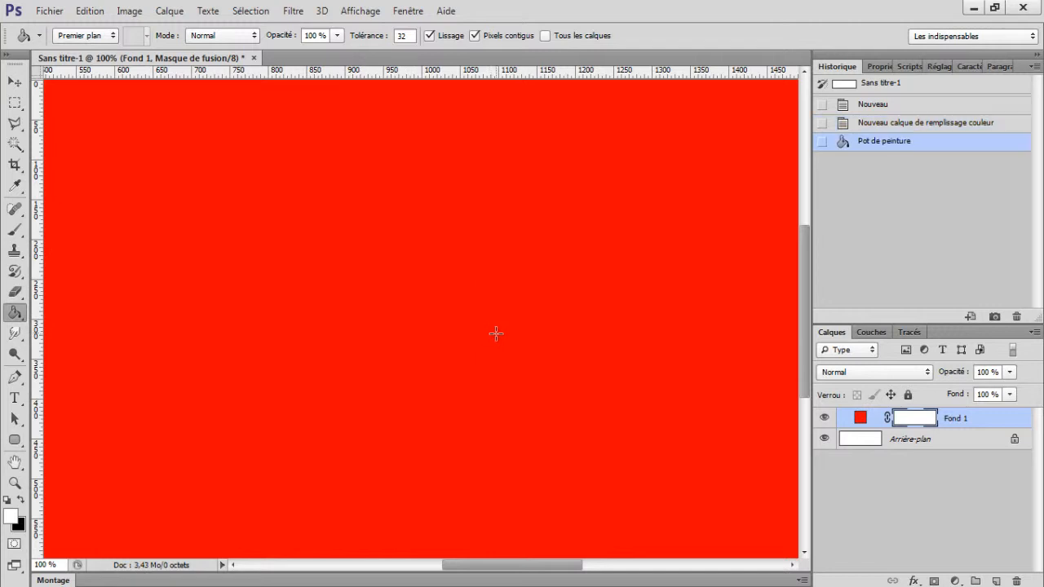
pyautogui.click(440, 302)
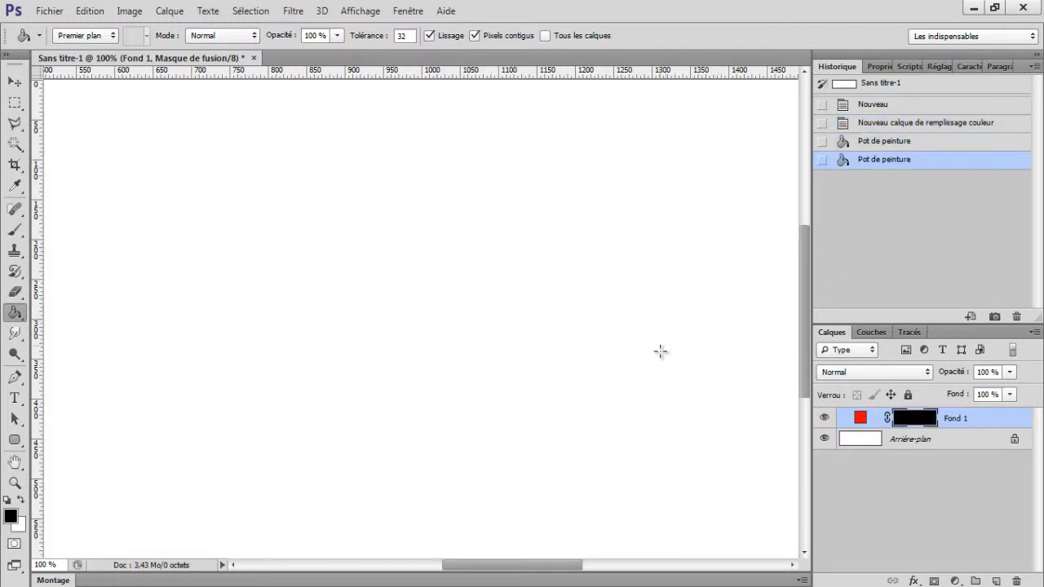
# Brush on the layer mask in black, and in white to reveal a winding red stroke across the canvas
pyautogui.click(14, 229)
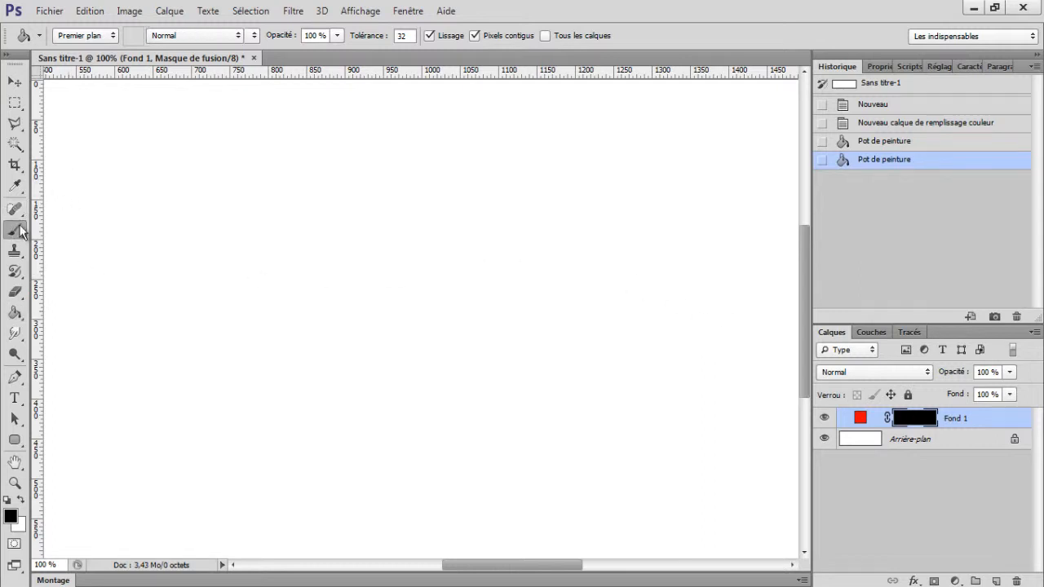
pyautogui.moveTo(478, 361); pyautogui.dragTo(438, 371)
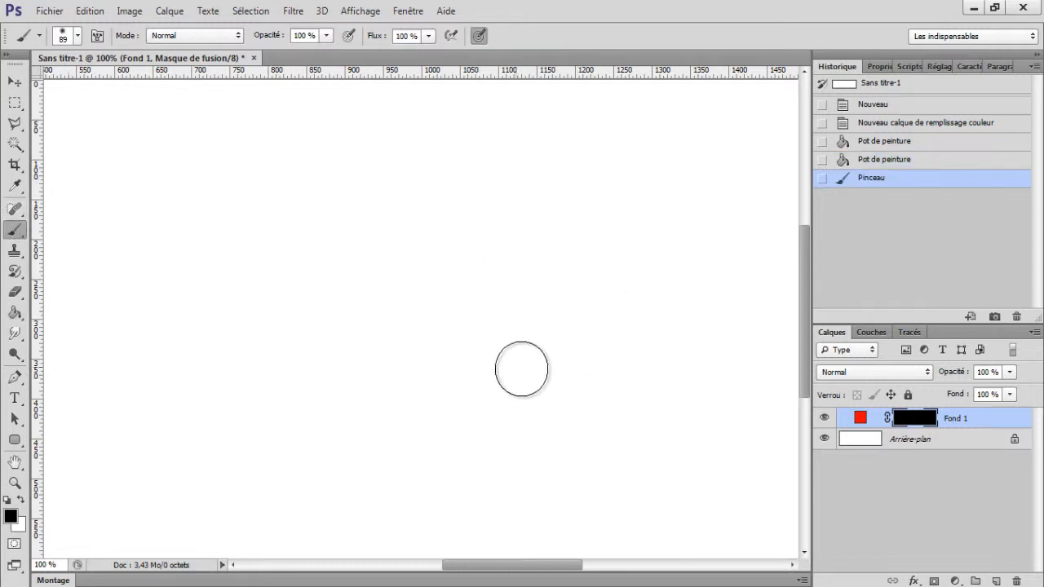
pyautogui.press('x')
pyautogui.moveTo(449, 338)
pyautogui.mouseDown()
pyautogui.moveTo(608, 380)
pyautogui.moveTo(399, 245)
pyautogui.moveTo(343, 341)
pyautogui.mouseUp()
# Move the masked red layer upward on the canvas and delete the layer
pyautogui.click(16, 83)
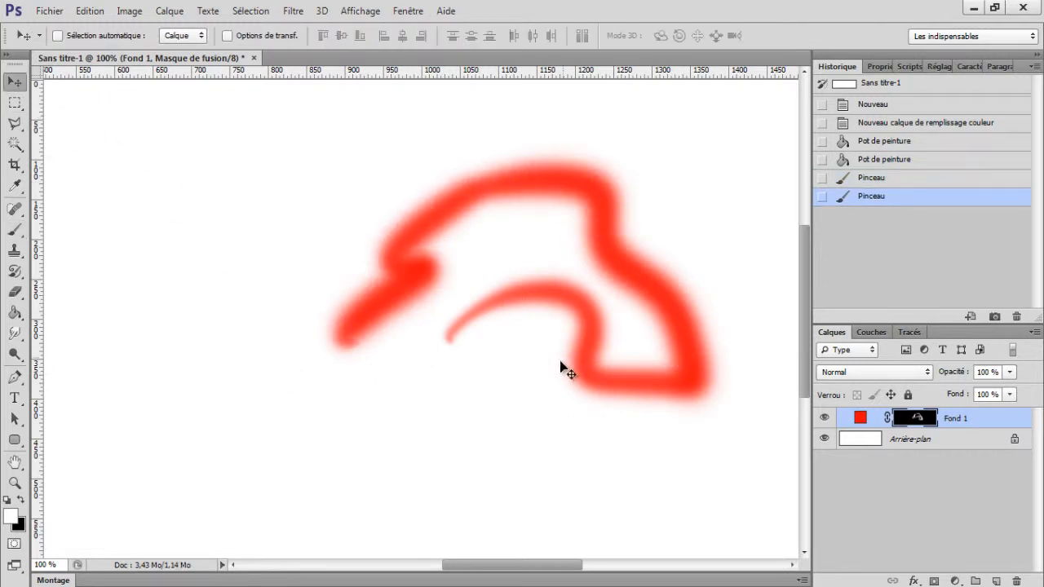
pyautogui.moveTo(534, 376); pyautogui.dragTo(536, 207)
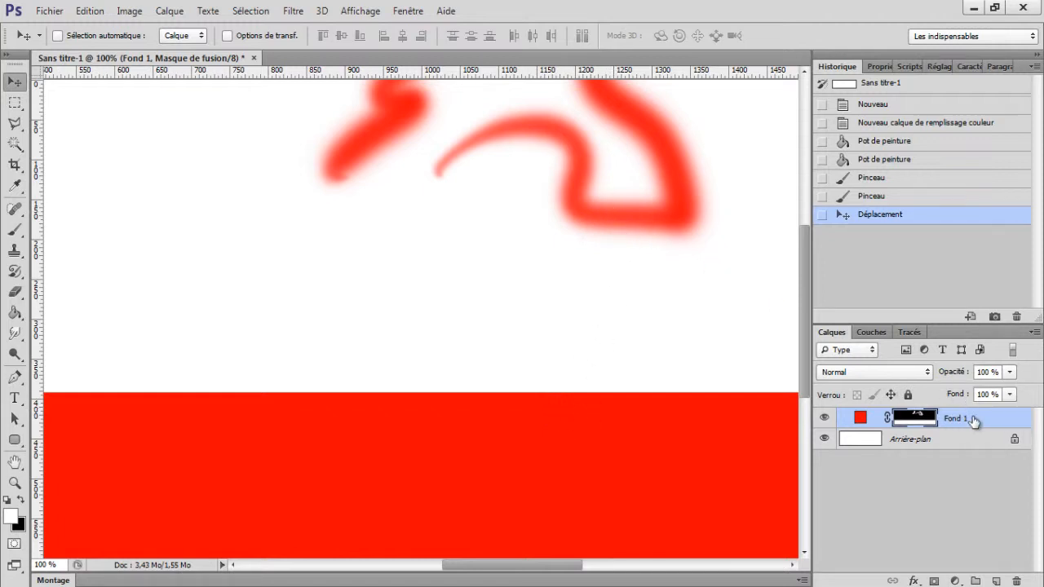
pyautogui.moveTo(969, 421); pyautogui.dragTo(1017, 581)
# Create a new solid colour fill layer with R 255 and invert its mask to black
pyautogui.click(955, 581)
pyautogui.click(967, 299)
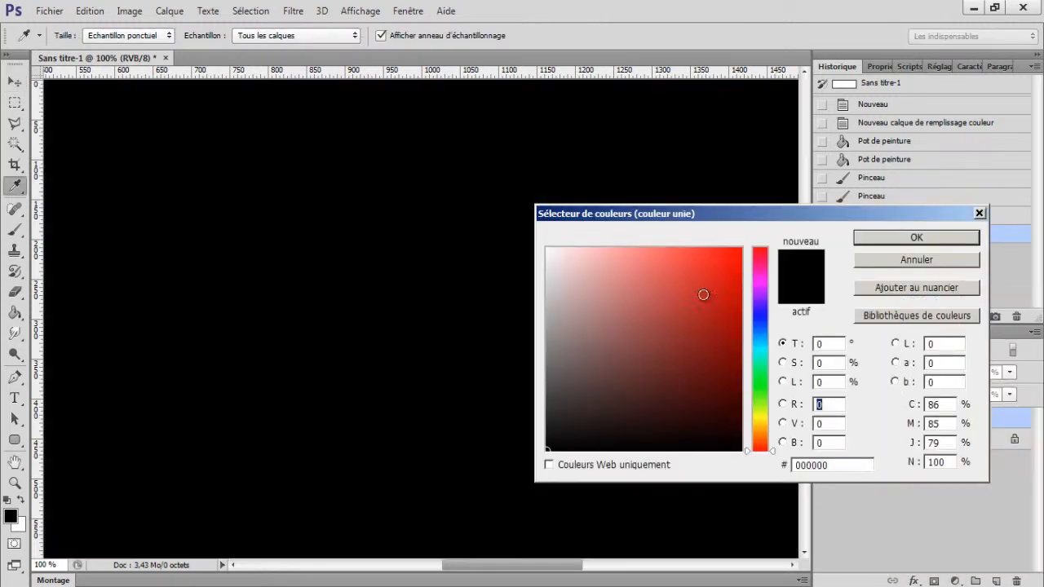
pyautogui.write('255')
pyautogui.click(897, 236)
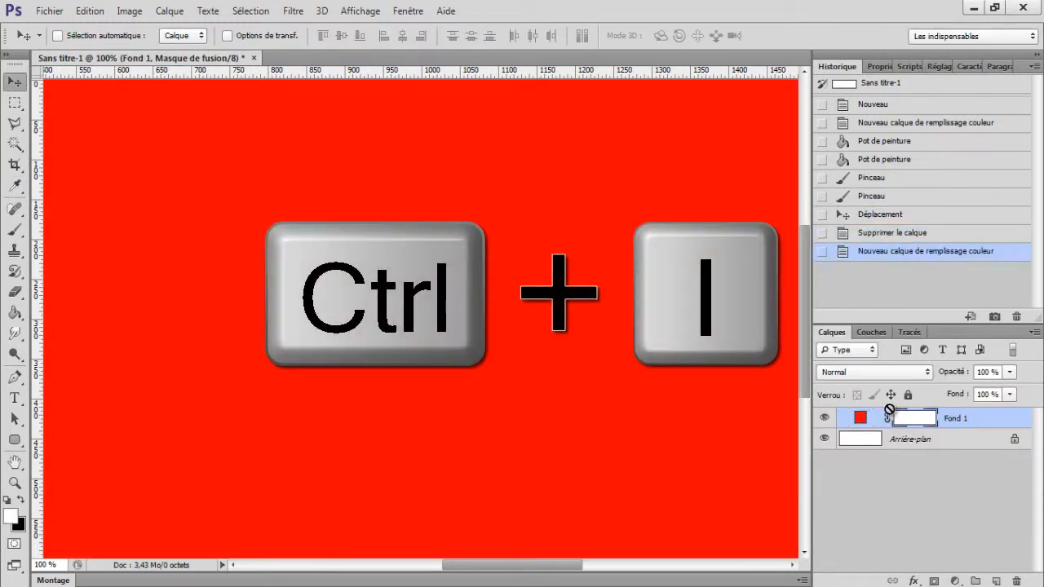
pyautogui.hotkey('ctrl', 'i')
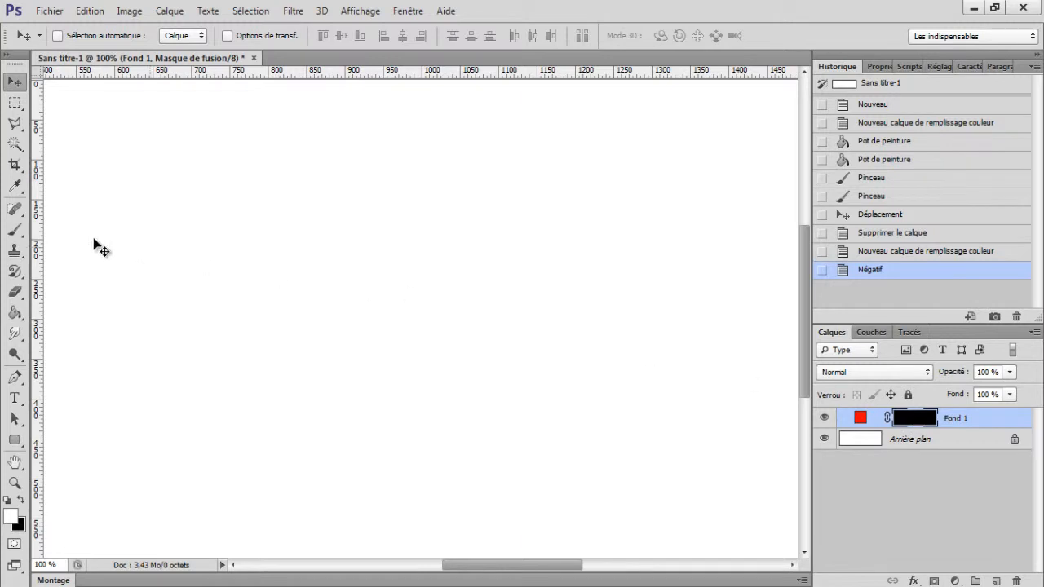
# Paint a white zigzag stroke on the inverted mask and reposition it on the canvas
pyautogui.press('b')
pyautogui.moveTo(371, 258)
pyautogui.mouseDown()
pyautogui.moveTo(497, 232)
pyautogui.moveTo(531, 331)
pyautogui.moveTo(657, 297)
pyautogui.moveTo(645, 240)
pyautogui.mouseUp()
pyautogui.press('v')
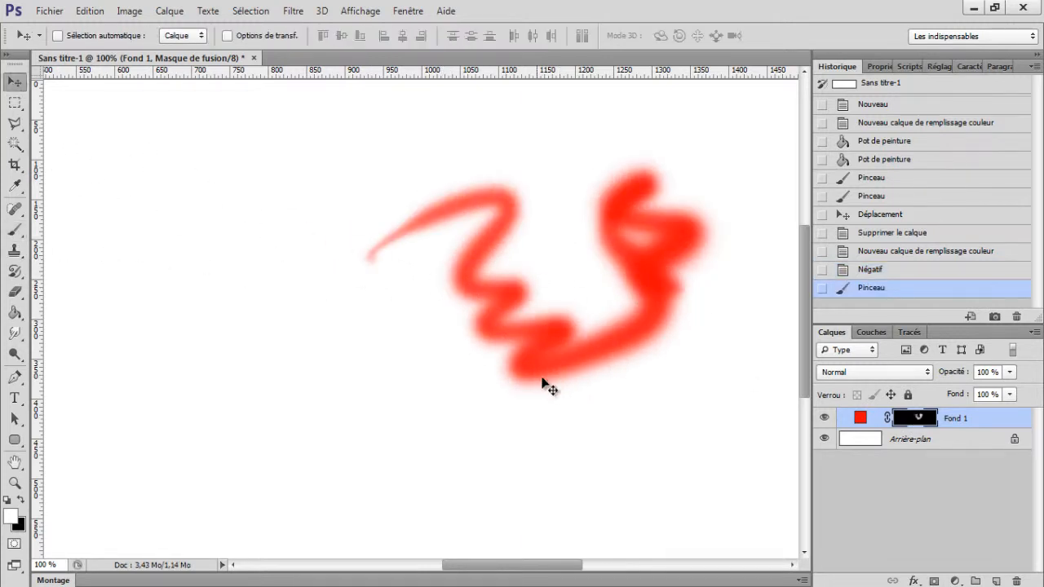
pyautogui.moveTo(549, 386)
pyautogui.mouseDown()
pyautogui.moveTo(562, 207)
pyautogui.moveTo(555, 164)
pyautogui.mouseUp()
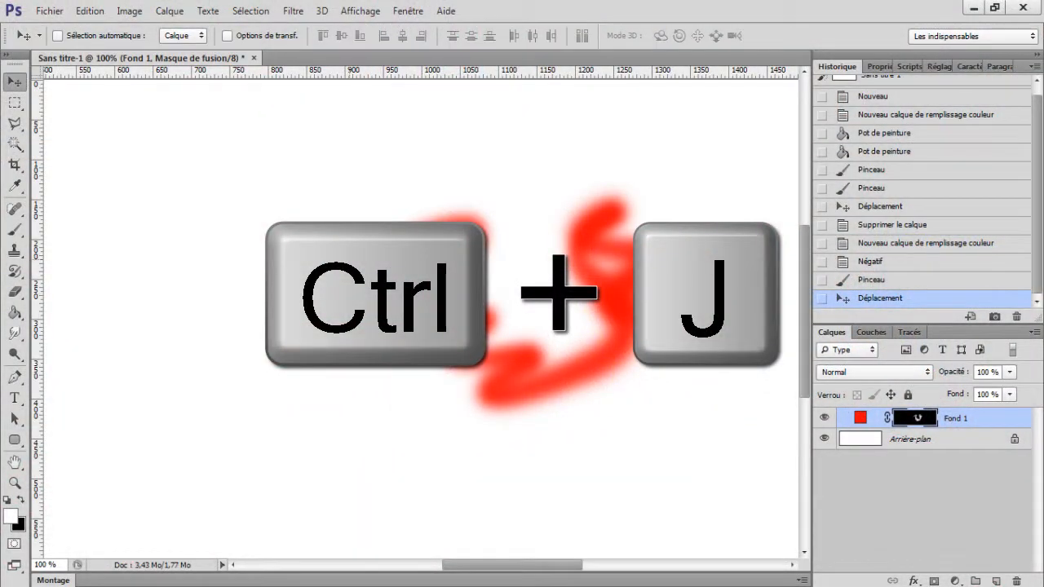
# Duplicate the zigzag layer and shift the copy to the left of the original
pyautogui.hotkey('ctrl', 'j')
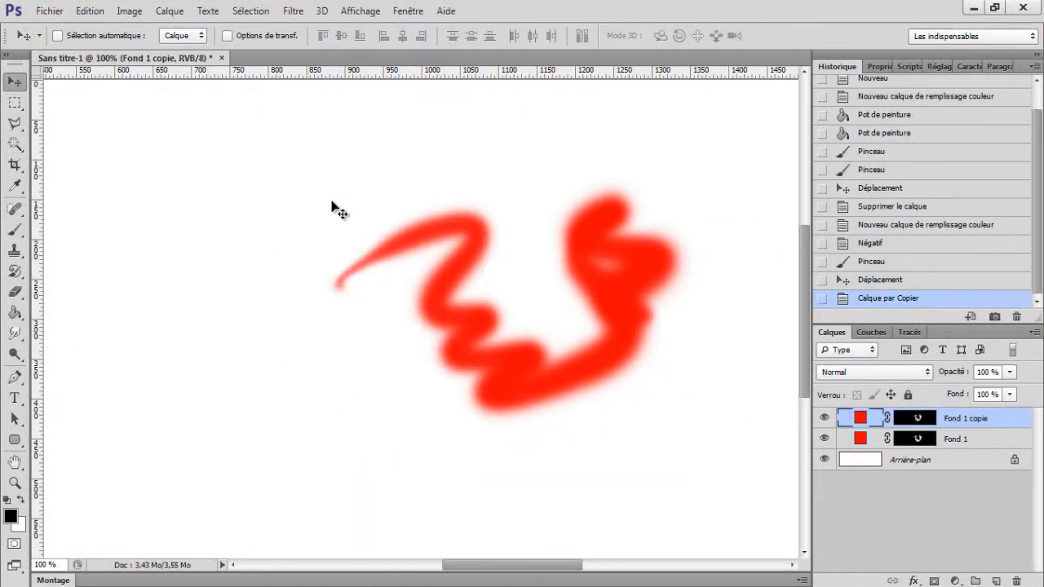
pyautogui.moveTo(504, 370)
pyautogui.mouseDown()
pyautogui.moveTo(366, 372)
pyautogui.moveTo(370, 363)
pyautogui.mouseUp()
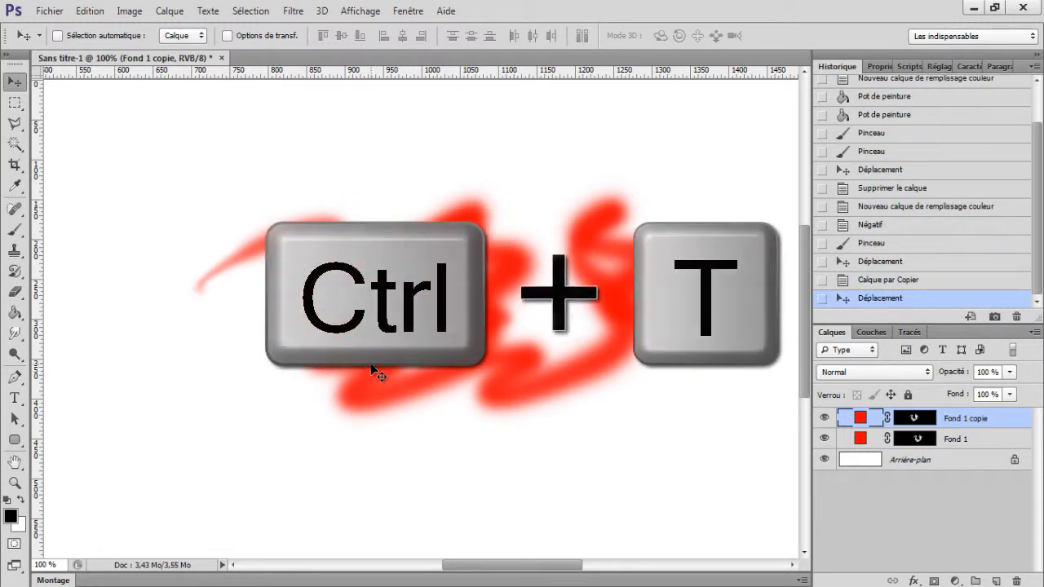
# Flip the copy about the vertical axis and move it left until the thin ends of both strokes meet
pyautogui.hotkey('ctrl', 't')
pyautogui.rightClick(484, 351)
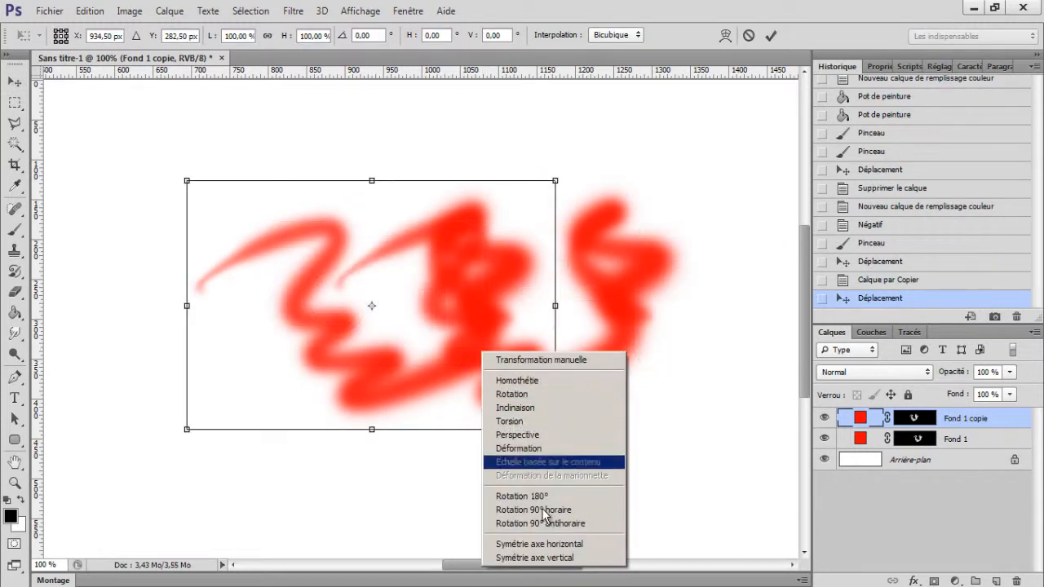
pyautogui.click(566, 556)
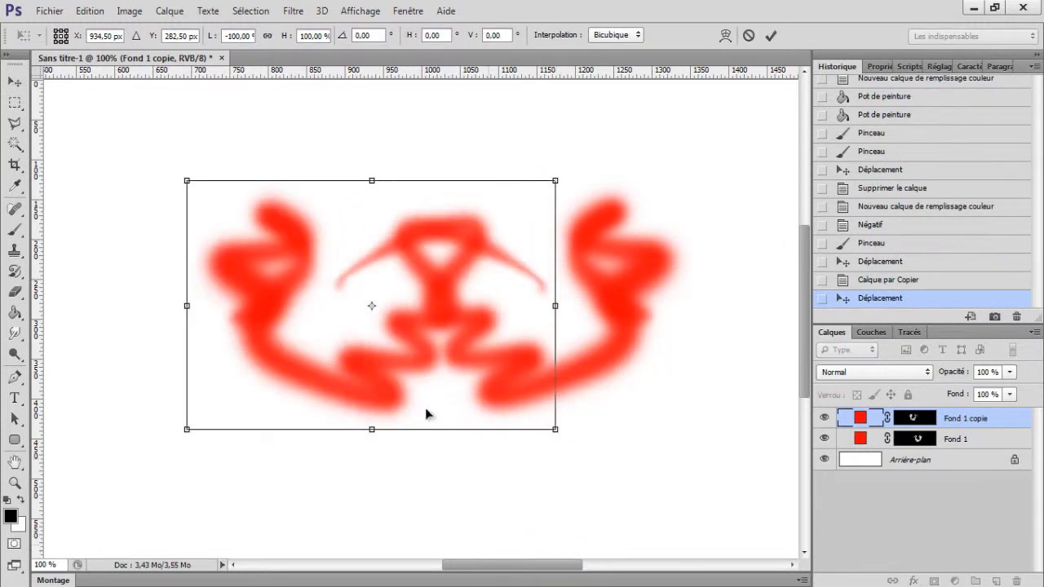
pyautogui.click(15, 83)
pyautogui.click(451, 243)
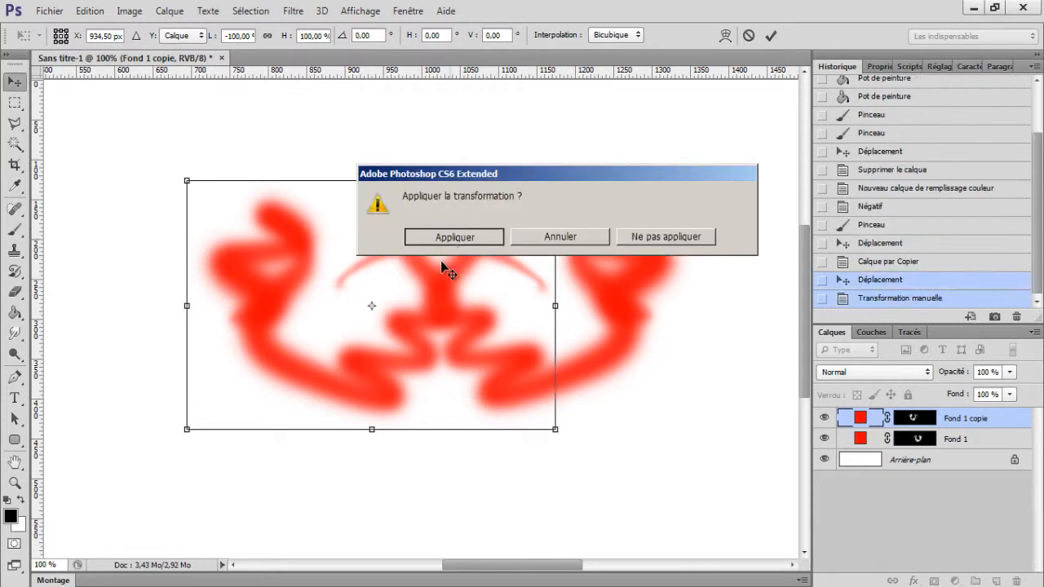
pyautogui.moveTo(462, 333); pyautogui.dragTo(254, 335)
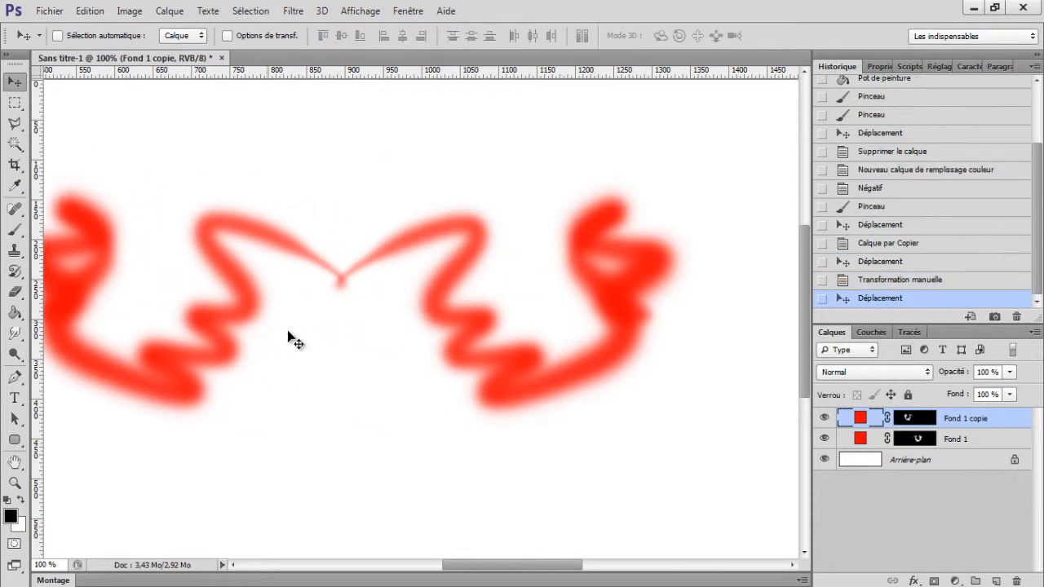
# Merge both zigzag layers into one and centre the mirrored shape on the canvas
pyautogui.keyDown('shift'); pyautogui.click(973, 441); pyautogui.keyUp('shift')
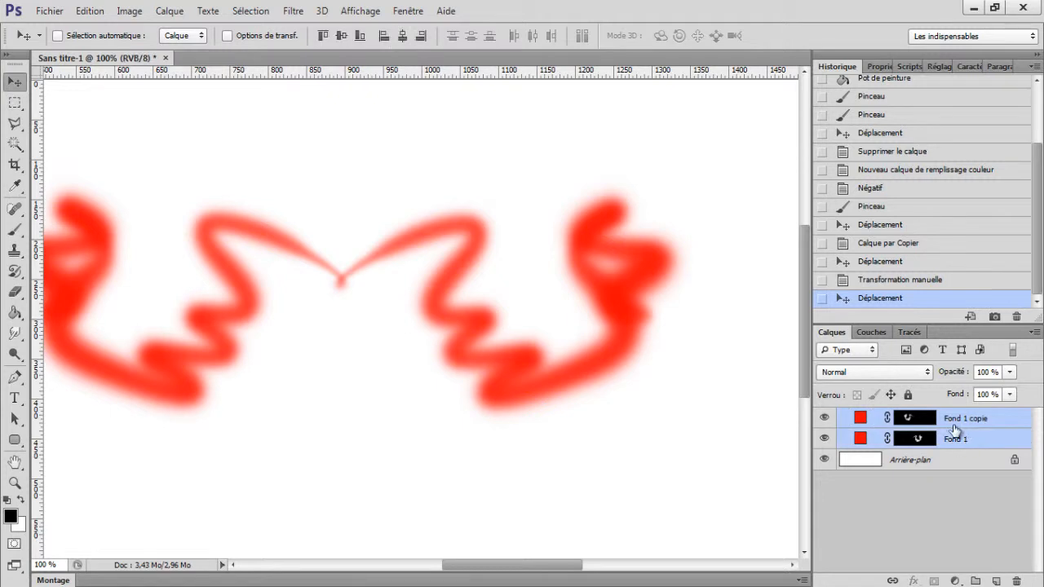
pyautogui.hotkey('ctrl', 'e')
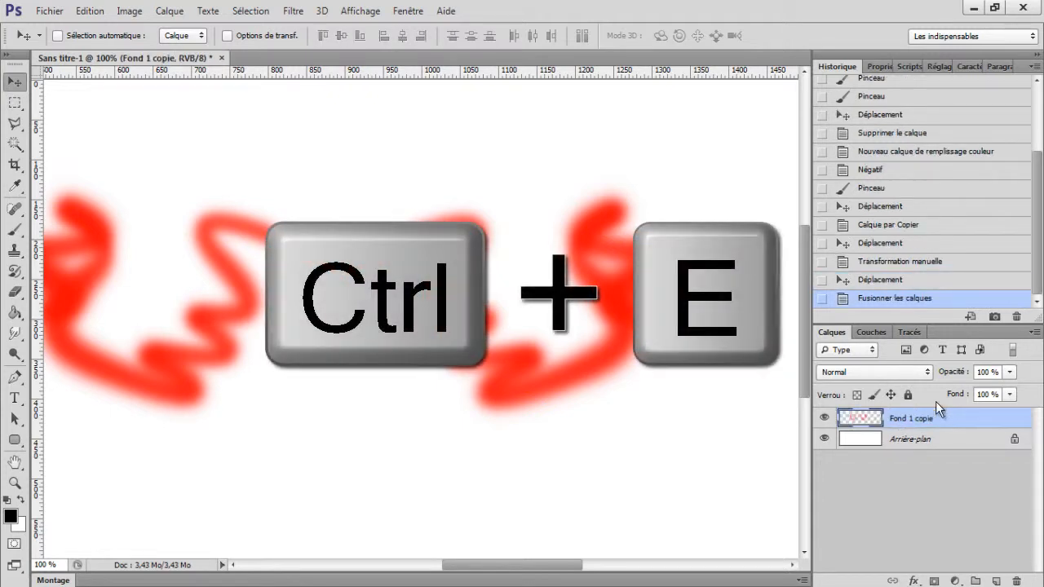
pyautogui.moveTo(538, 368); pyautogui.dragTo(612, 388)
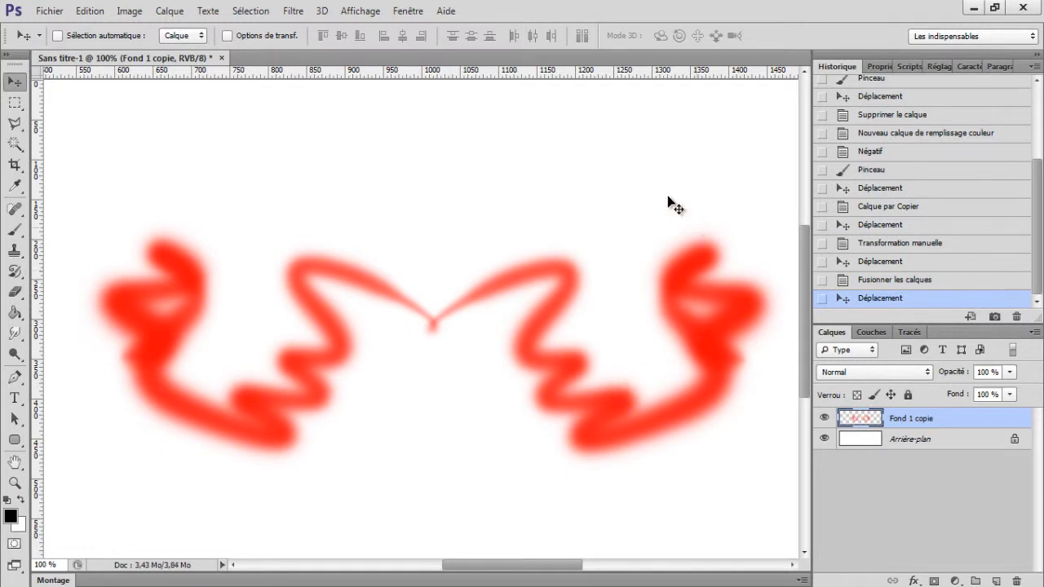
# Stamp all visible layers into a new layer, hide it, and show the two layers beneath
pyautogui.hotkey('ctrl', 'shift', 'alt', 'e')
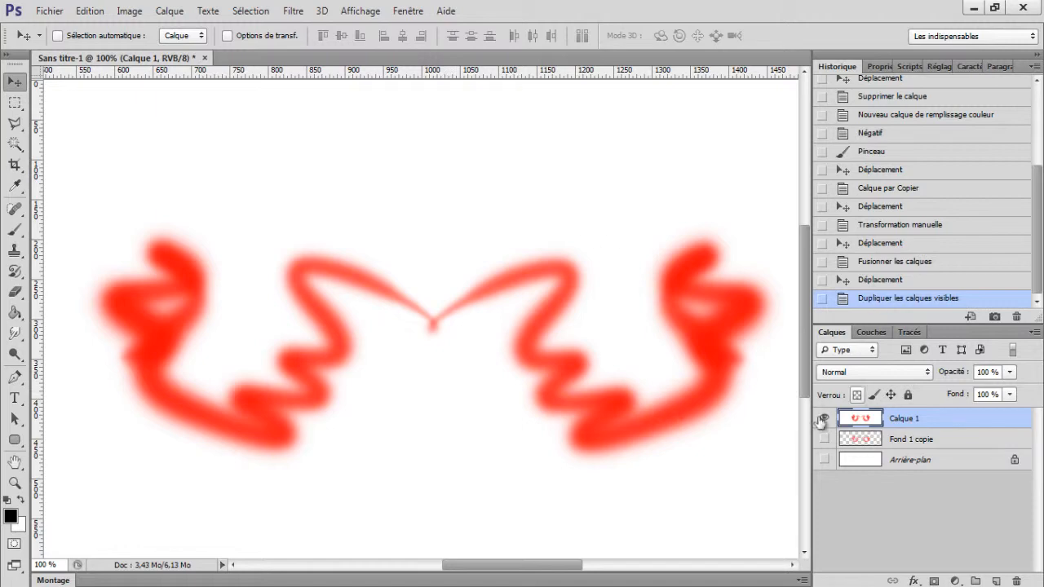
pyautogui.click(824, 417)
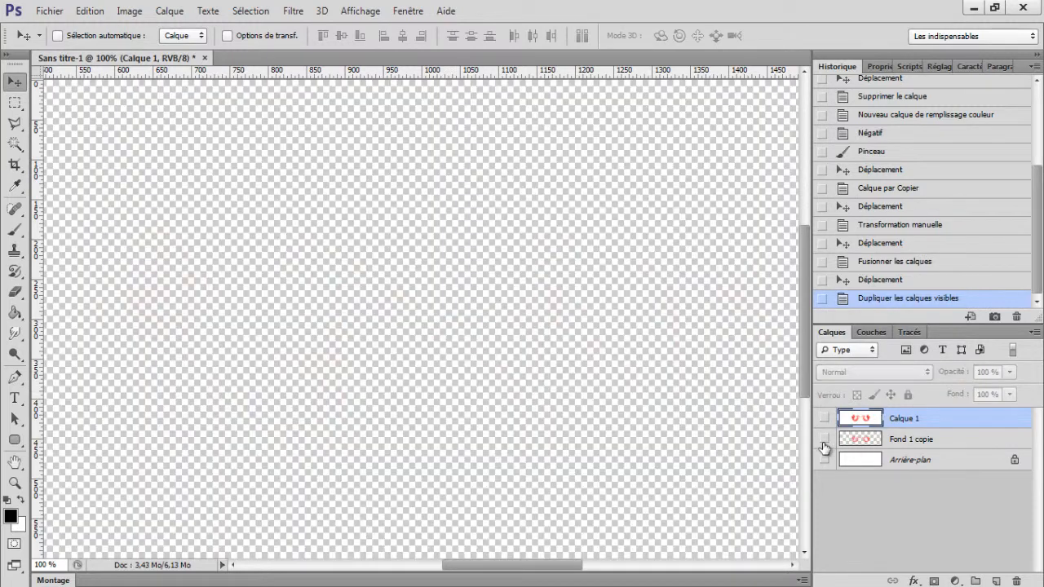
pyautogui.moveTo(824, 439); pyautogui.dragTo(812, 483)
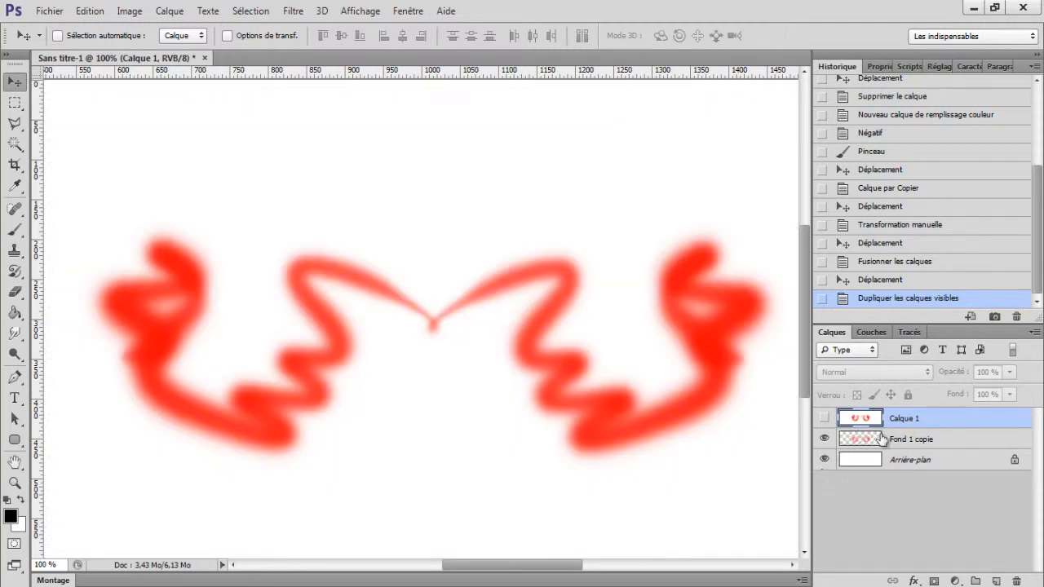
# Delete the stamped layer and the merged zigzag layer, leaving only the background
pyautogui.moveTo(928, 431); pyautogui.dragTo(1016, 581)
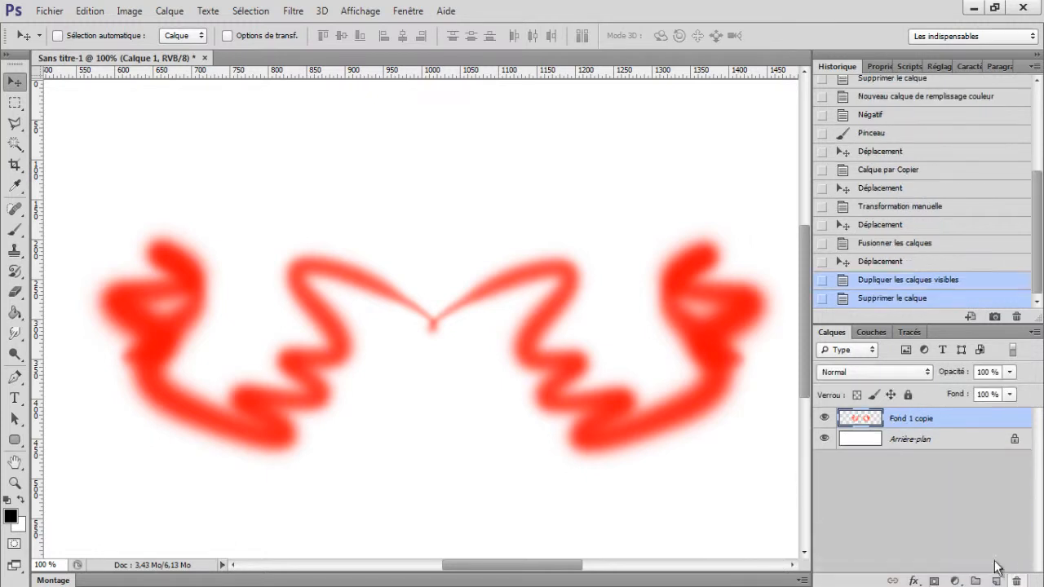
pyautogui.press('Delete')
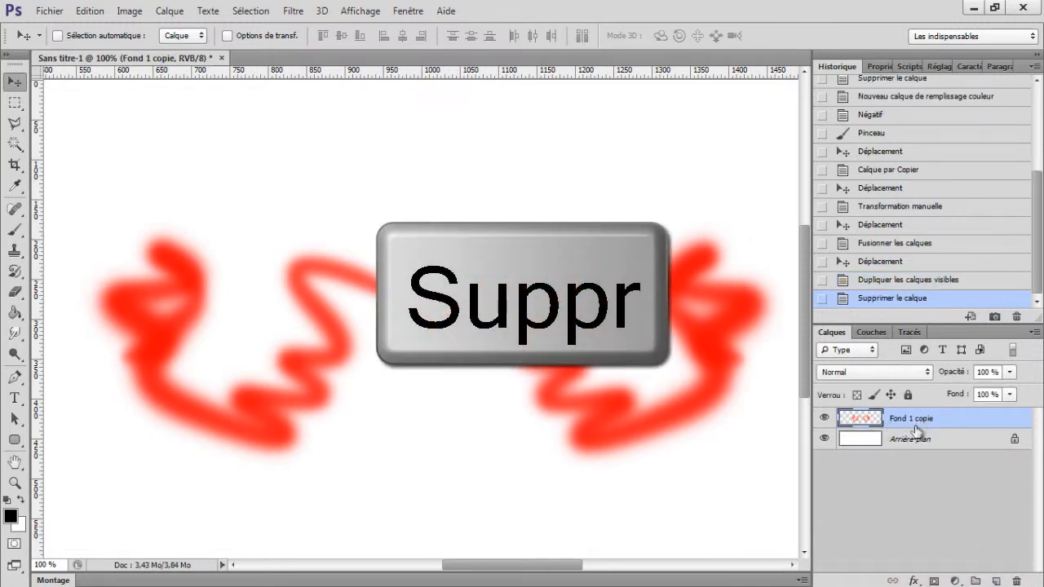
pyautogui.press('Delete')
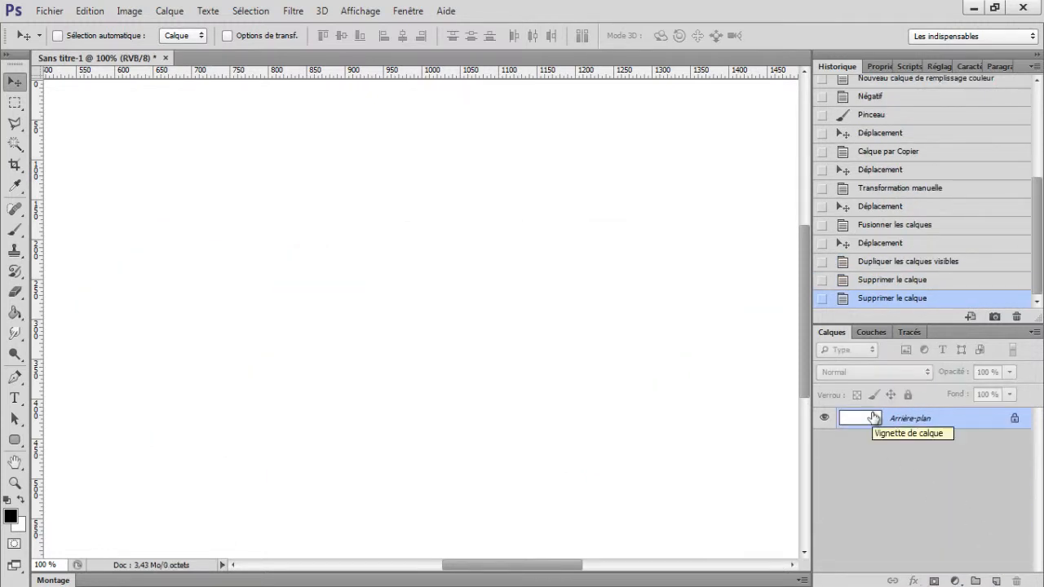
# Add a new empty layer and dab it once with the soft 89 px black brush at 0 % hardness
pyautogui.click(996, 580)
pyautogui.click(14, 230)
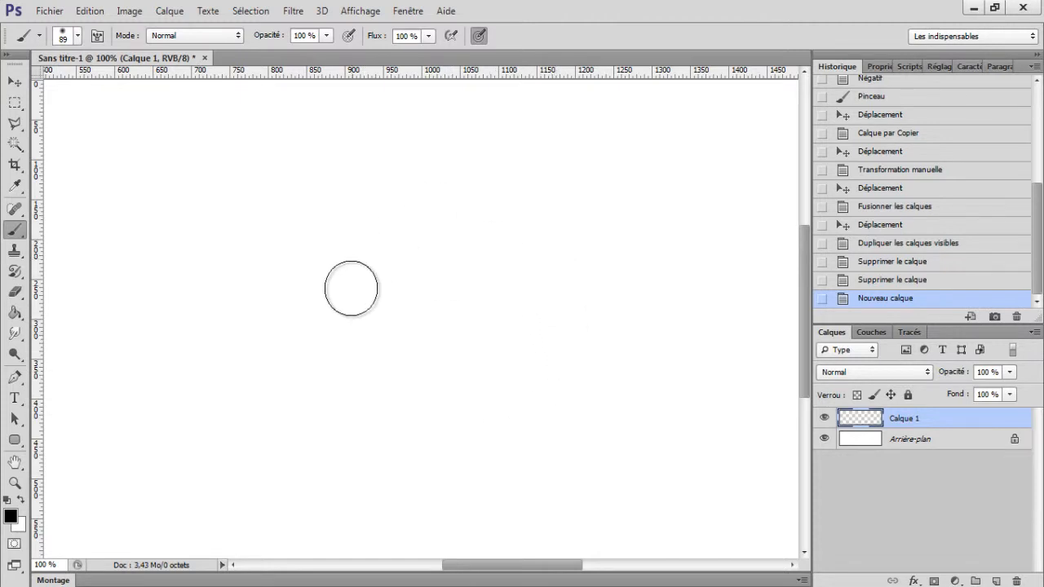
pyautogui.rightClick(372, 282)
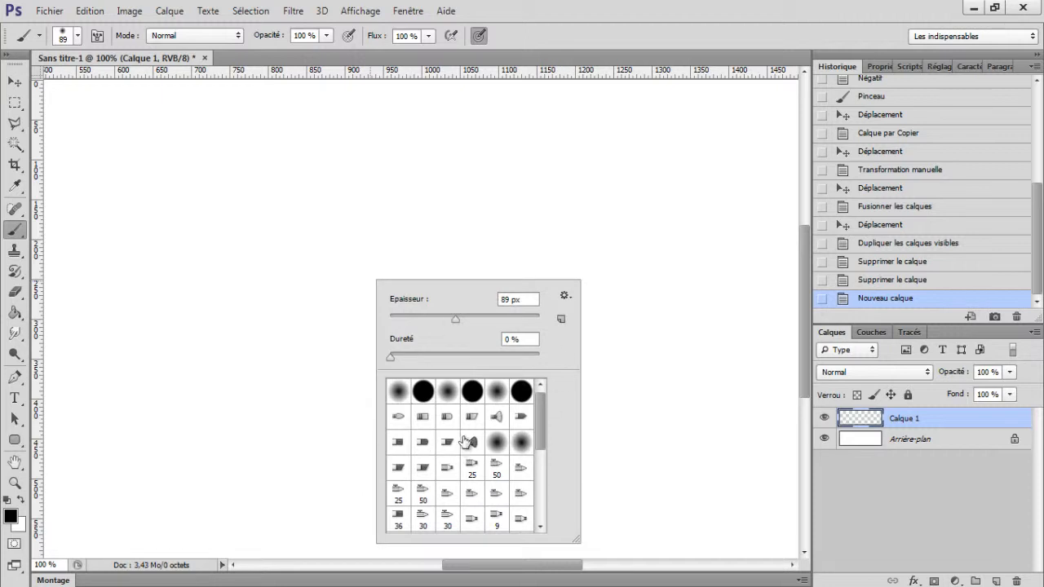
pyautogui.click(334, 299)
# Try sampling a colour from the canvas with the temporary eyedropper while the Brush is active
pyautogui.press('alt')
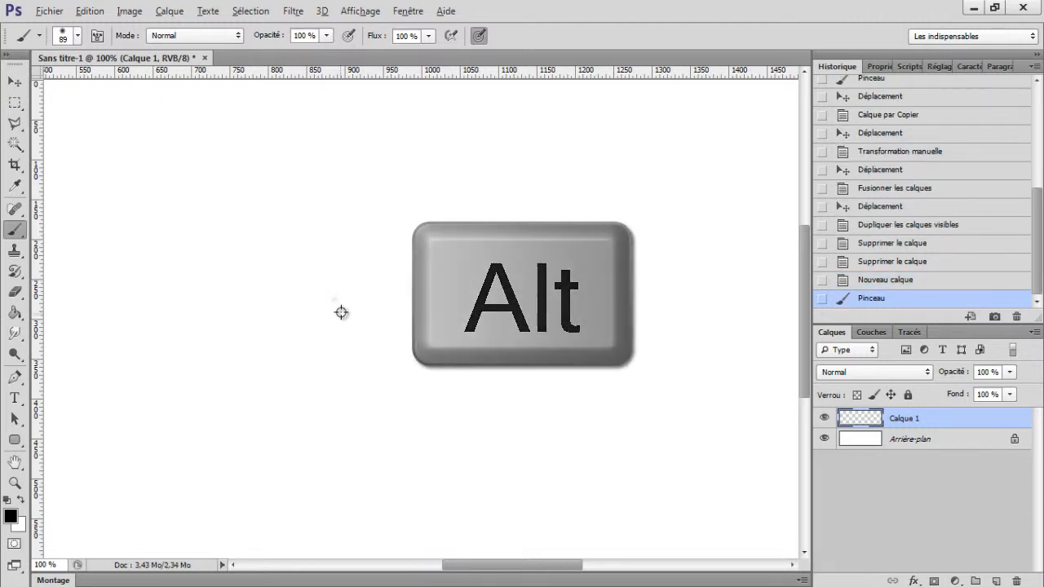
pyautogui.moveTo(341, 314)
pyautogui.mouseDown()
pyautogui.moveTo(421, 324)
pyautogui.moveTo(505, 313)
pyautogui.moveTo(319, 313)
pyautogui.moveTo(367, 306)
pyautogui.moveTo(389, 82)
pyautogui.moveTo(373, 135)
pyautogui.moveTo(404, 350)
pyautogui.moveTo(399, 438)
pyautogui.moveTo(420, 148)
pyautogui.moveTo(417, 240)
pyautogui.moveTo(404, 149)
pyautogui.moveTo(324, 232)
pyautogui.mouseUp()
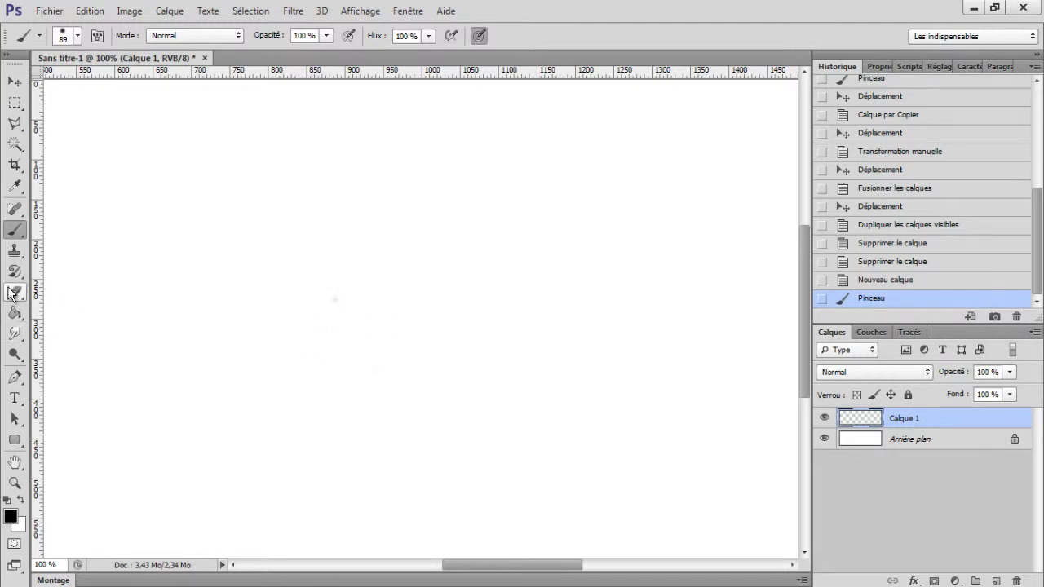
# Draw a linear rainbow gradient with transparency, slightly slanted, across the middle of the layer
pyautogui.click(15, 315)
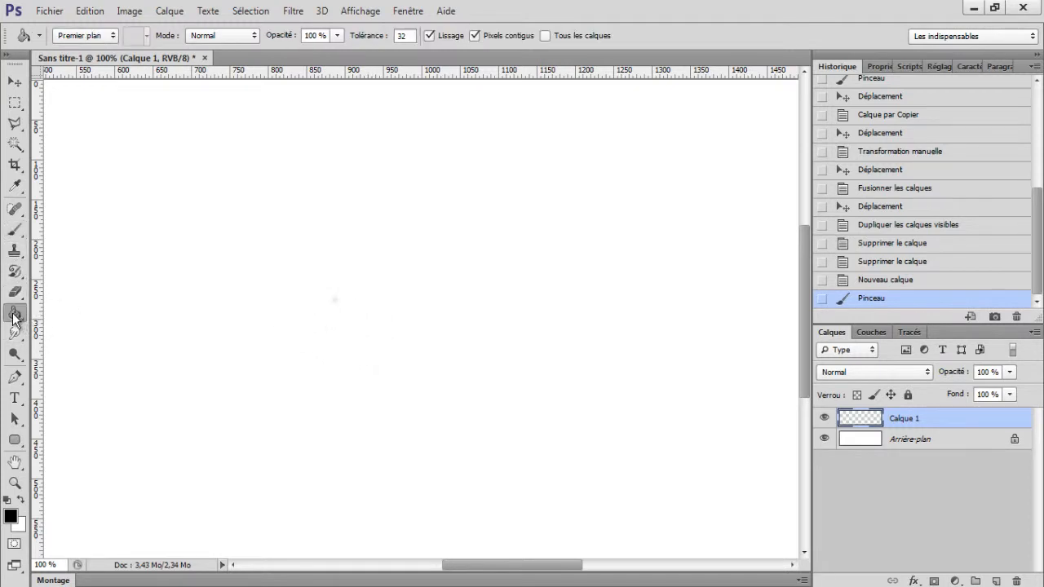
pyautogui.rightClick(16, 314)
pyautogui.click(54, 312)
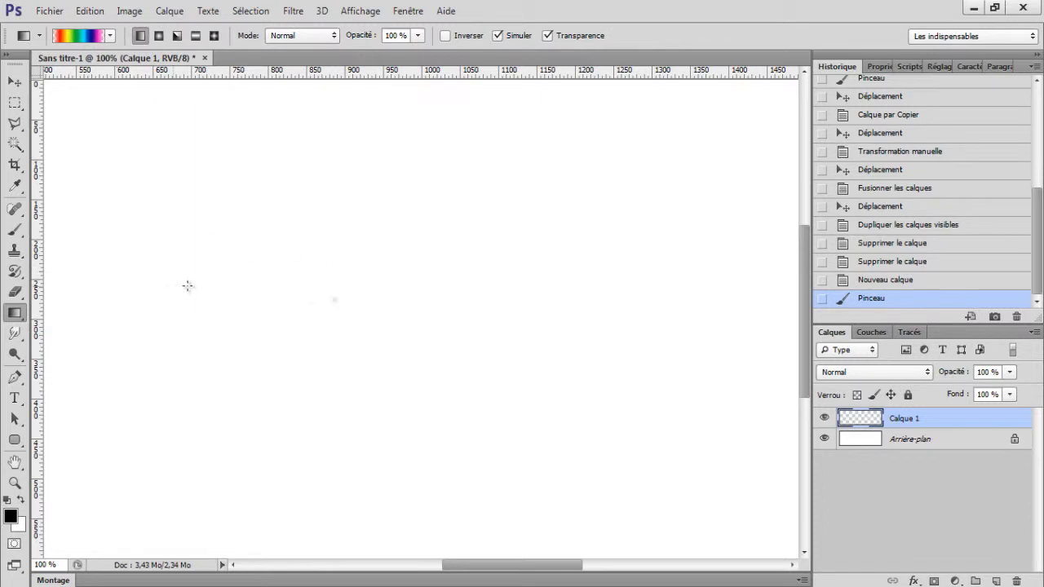
pyautogui.moveTo(187, 285); pyautogui.dragTo(594, 319)
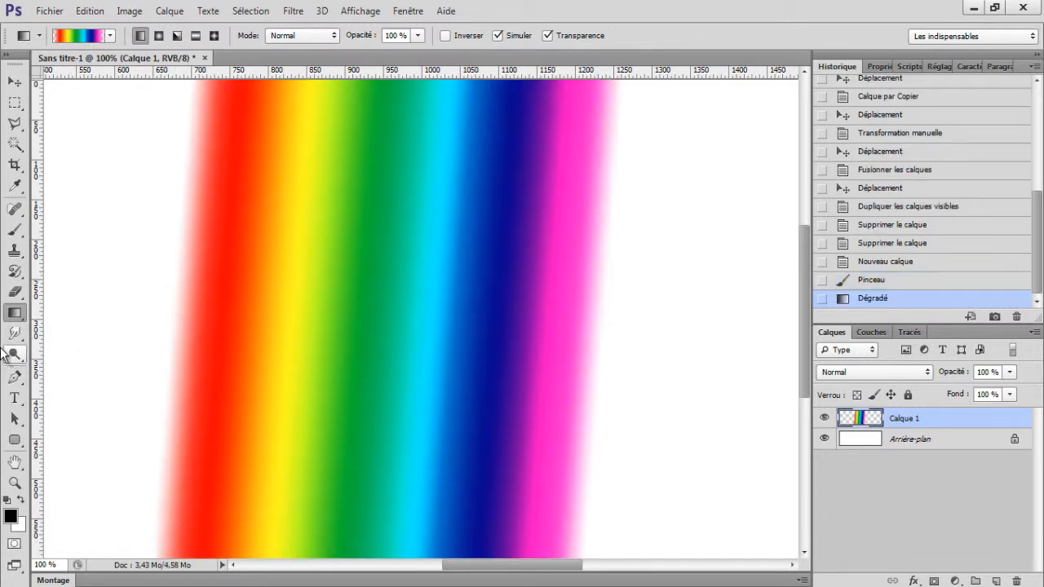
# Sample yellow, dark blue, pink and cyan from the gradient with the Brush's temporary eyedropper, painting a soft stroke of each beside it
pyautogui.press('b')
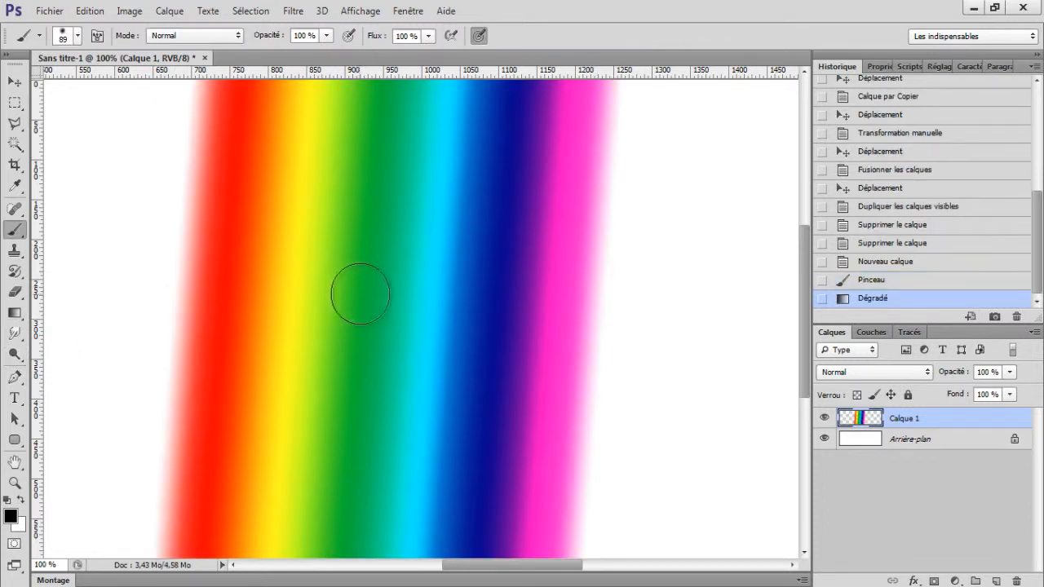
pyautogui.press('alt')
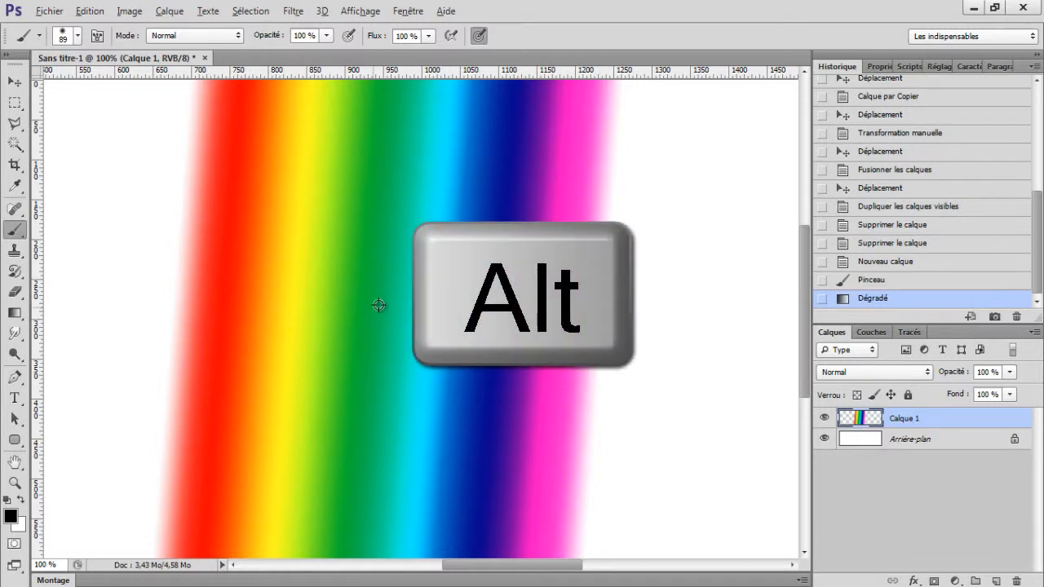
pyautogui.keyDown('alt'); pyautogui.click(306, 300); pyautogui.keyUp('alt')
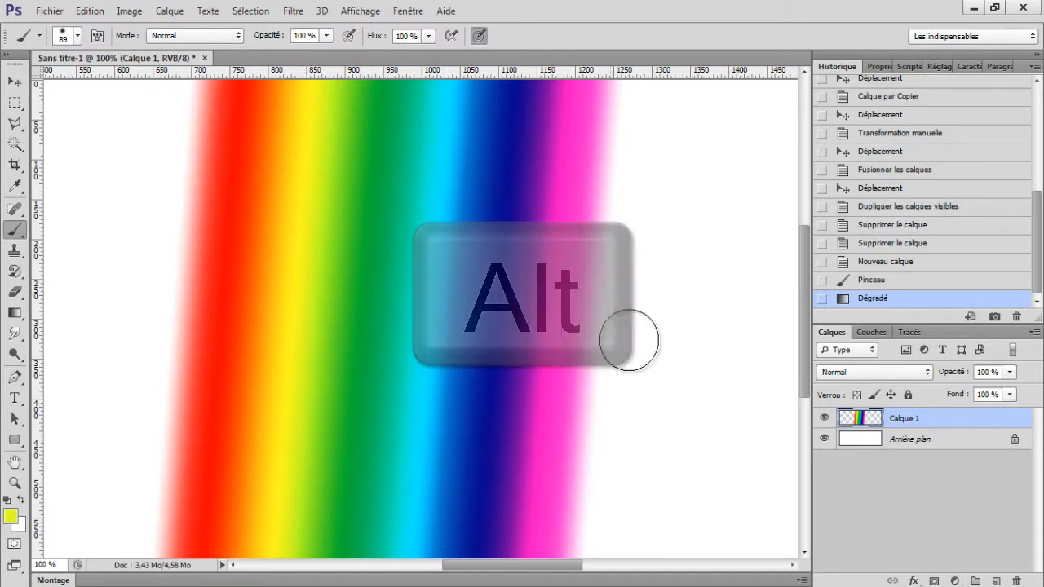
pyautogui.moveTo(628, 338)
pyautogui.mouseDown()
pyautogui.moveTo(690, 405)
pyautogui.moveTo(697, 449)
pyautogui.mouseUp()
pyautogui.moveTo(702, 234)
pyautogui.mouseDown()
pyautogui.moveTo(734, 326)
pyautogui.moveTo(726, 322)
pyautogui.mouseUp()
pyautogui.keyDown('alt'); pyautogui.click(552, 279); pyautogui.keyUp('alt')
pyautogui.moveTo(711, 188)
pyautogui.mouseDown()
pyautogui.moveTo(712, 163)
pyautogui.moveTo(667, 124)
pyautogui.mouseUp()
pyautogui.keyDown('alt'); pyautogui.click(432, 330); pyautogui.keyUp('alt')
pyautogui.moveTo(633, 436)
pyautogui.mouseDown()
pyautogui.moveTo(646, 483)
pyautogui.moveTo(726, 534)
pyautogui.mouseUp()
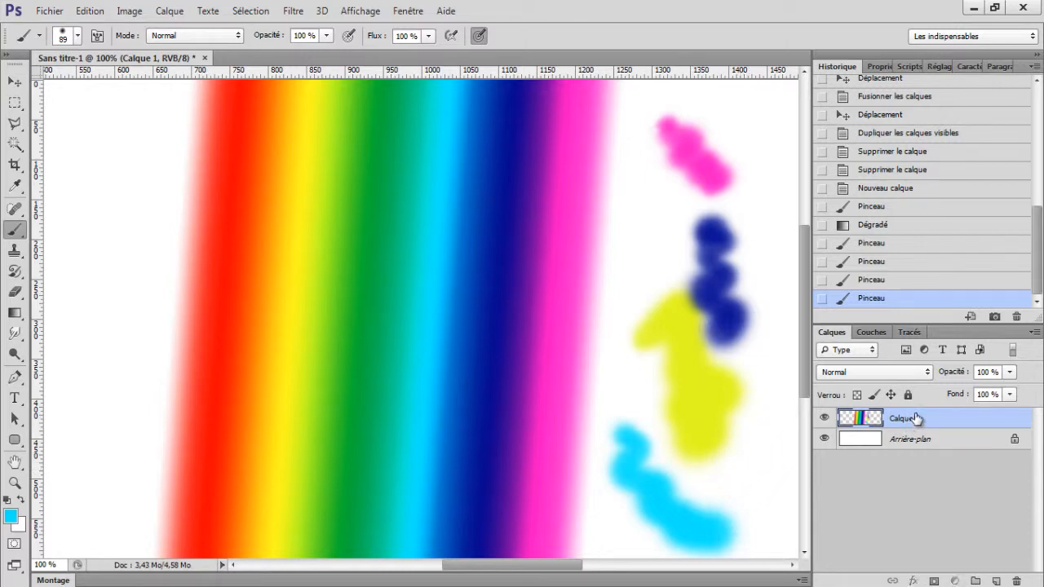
# Delete the rainbow gradient layer, leaving only the background, and activate the Gradient tool
pyautogui.moveTo(916, 419)
pyautogui.mouseDown()
pyautogui.moveTo(873, 575)
pyautogui.moveTo(1017, 580)
pyautogui.mouseUp()
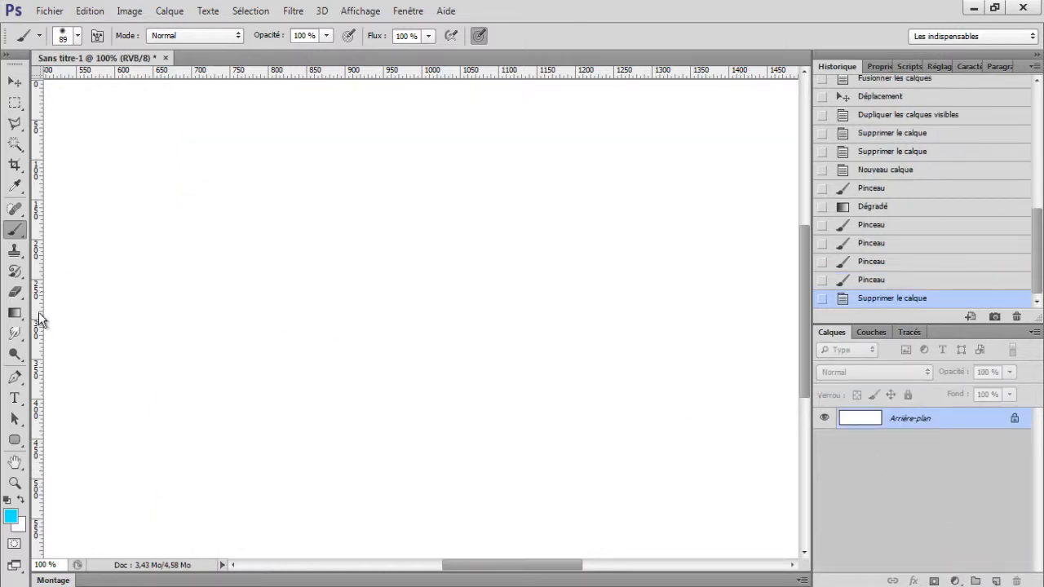
pyautogui.click(14, 251)
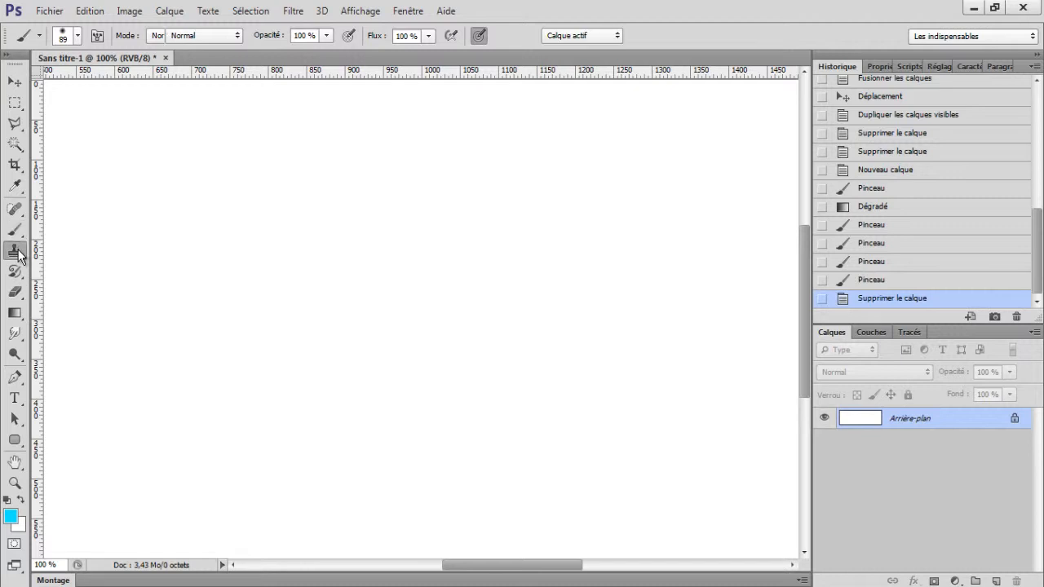
pyautogui.click(14, 313)
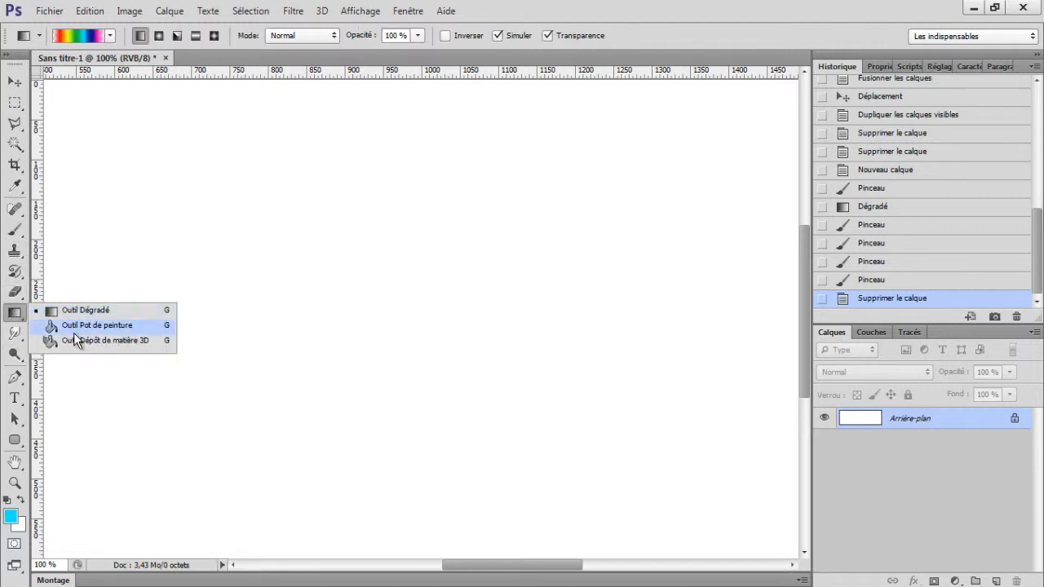
pyautogui.click(70, 312)
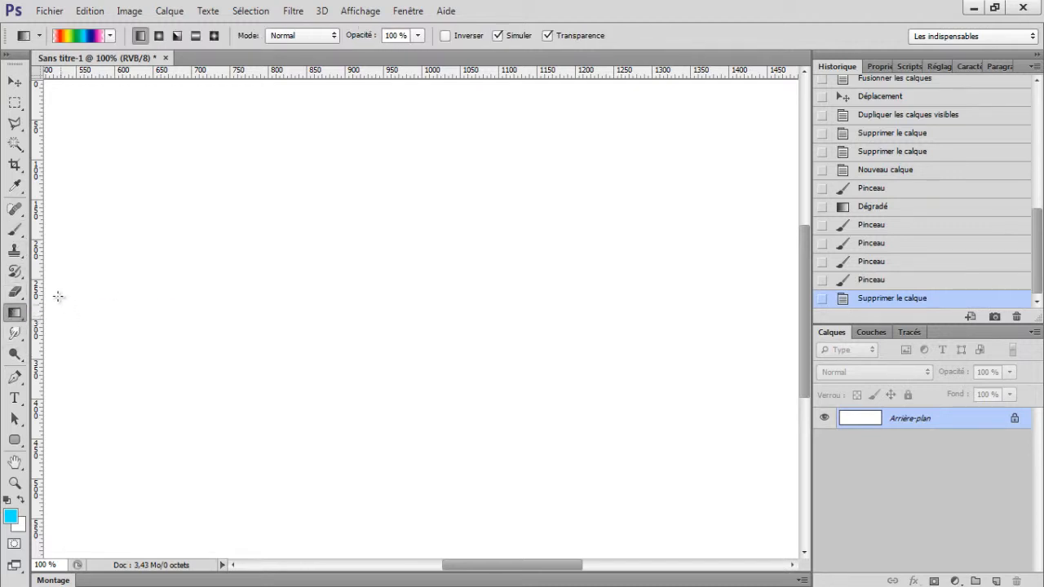
# Add a new layer and draw a rectangular selection about 475 × 365 px in the middle of the canvas
pyautogui.click(14, 104)
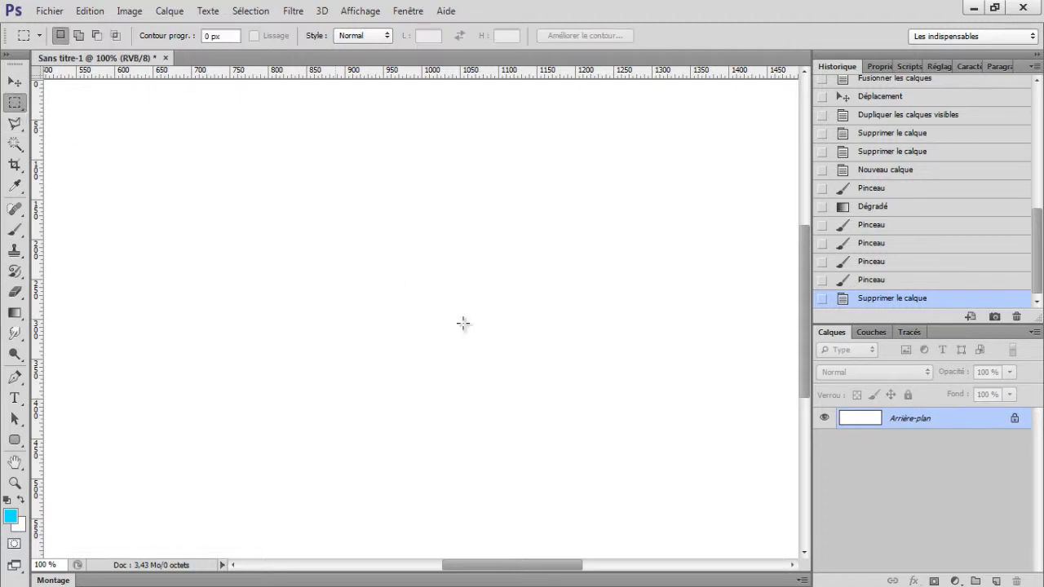
pyautogui.click(998, 581)
pyautogui.moveTo(254, 174); pyautogui.dragTo(618, 455)
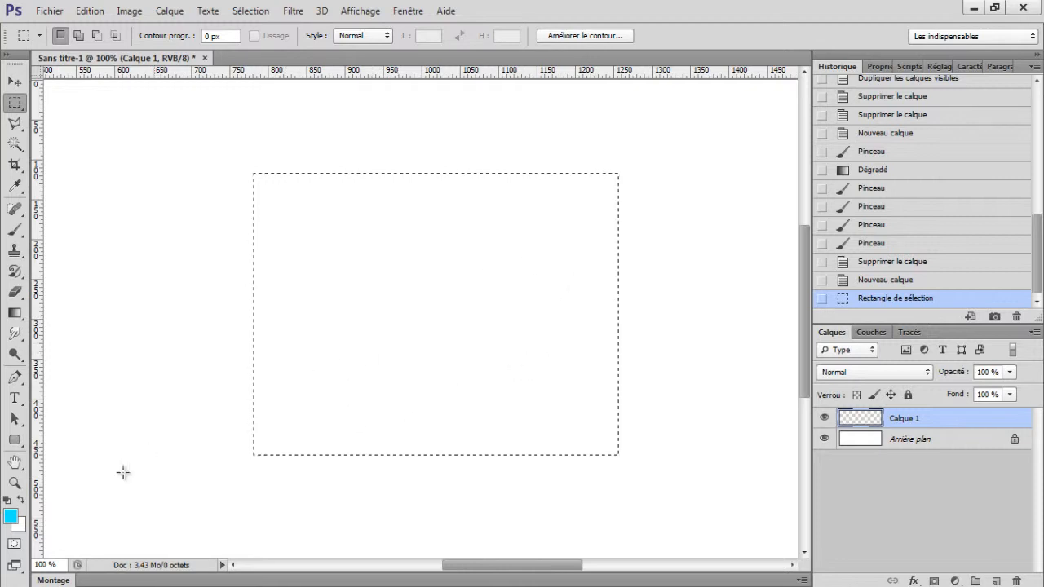
# Swap the foreground and background colours, fill the rectangular selection with cyan and deselect it
pyautogui.press('x')
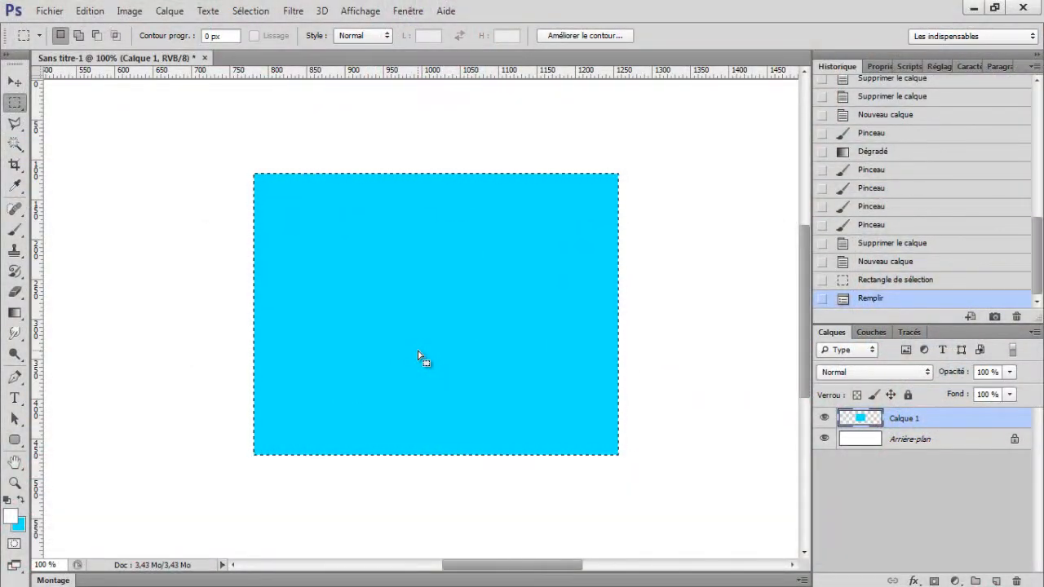
pyautogui.hotkey('ctrl', 'd')
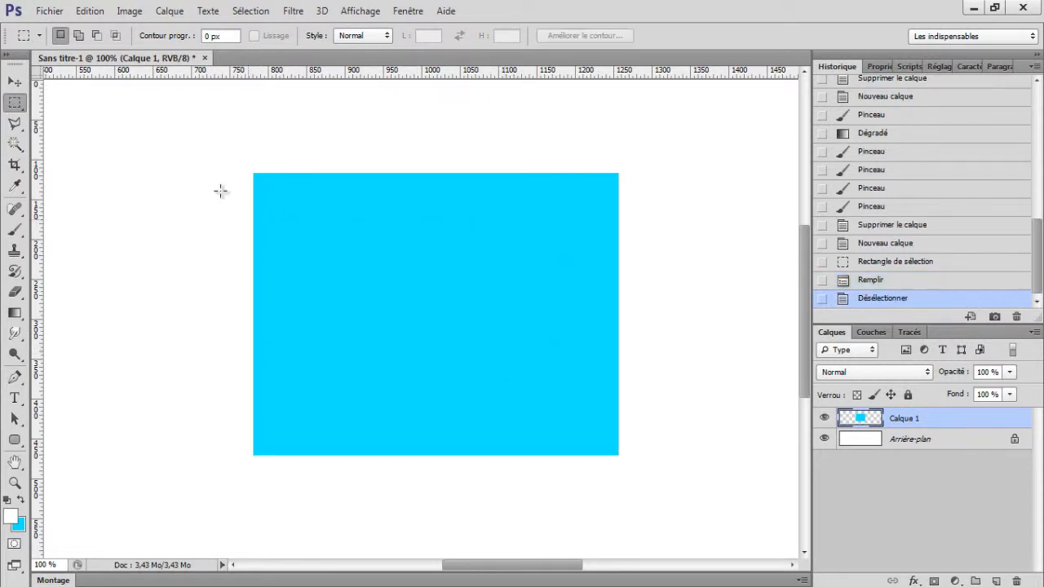
pyautogui.click(15, 82)
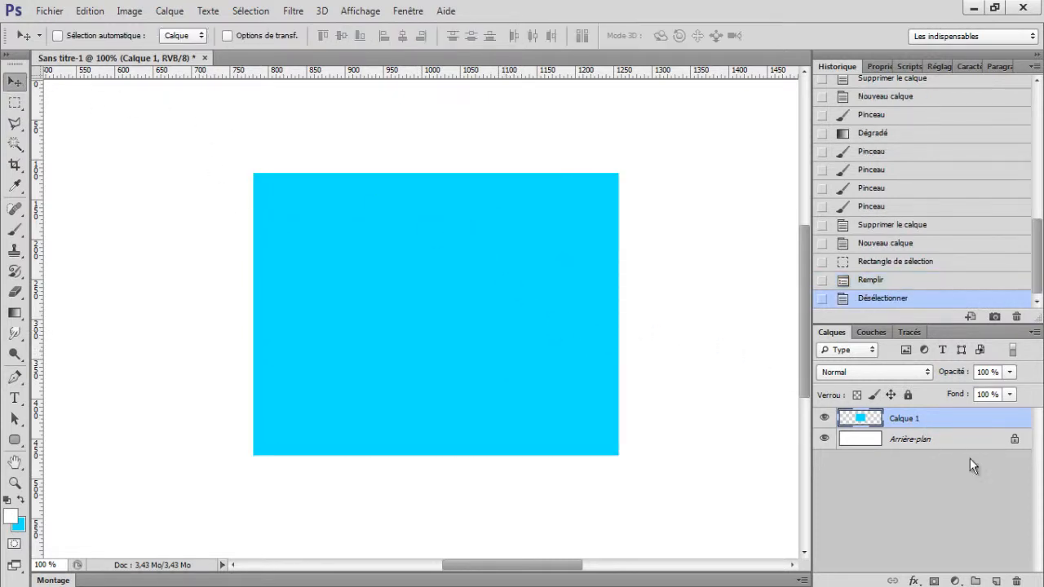
# Delete the cyan rectangle's layer, restore it from the Remplir history state and deselect
pyautogui.click(1018, 581)
pyautogui.click(472, 237)
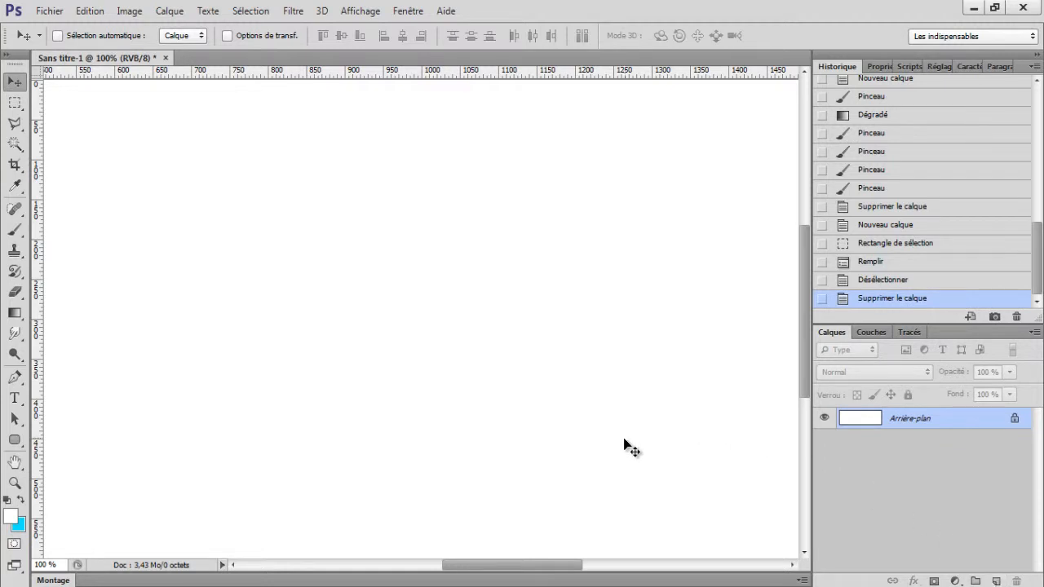
pyautogui.click(866, 263)
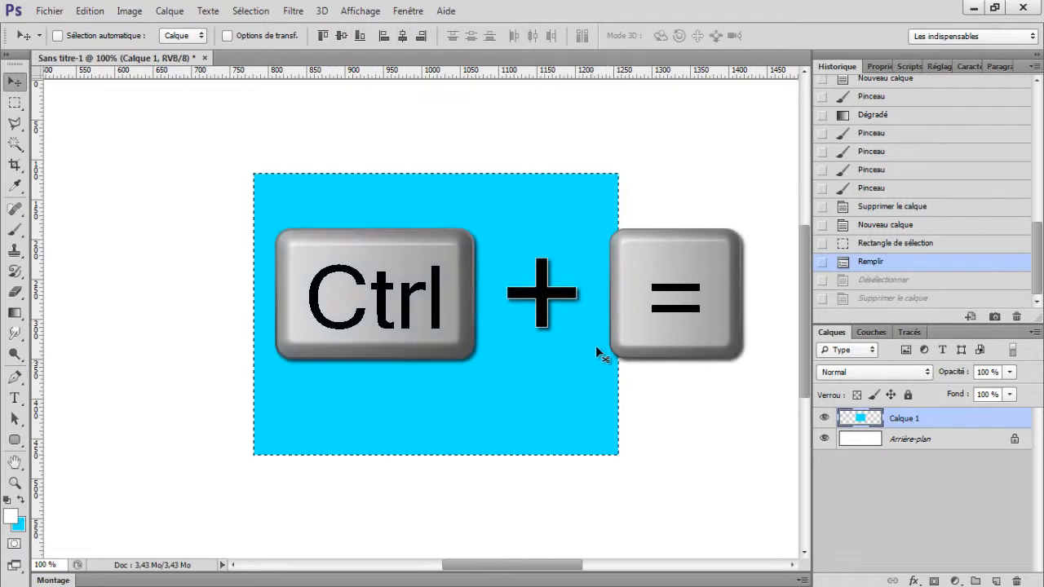
pyautogui.hotkey('ctrl', 'd')
# Paint a short diagonal white stroke with the soft 89 px brush inside the cyan rectangle, near its centre
pyautogui.hotkey('ctrl', '+')
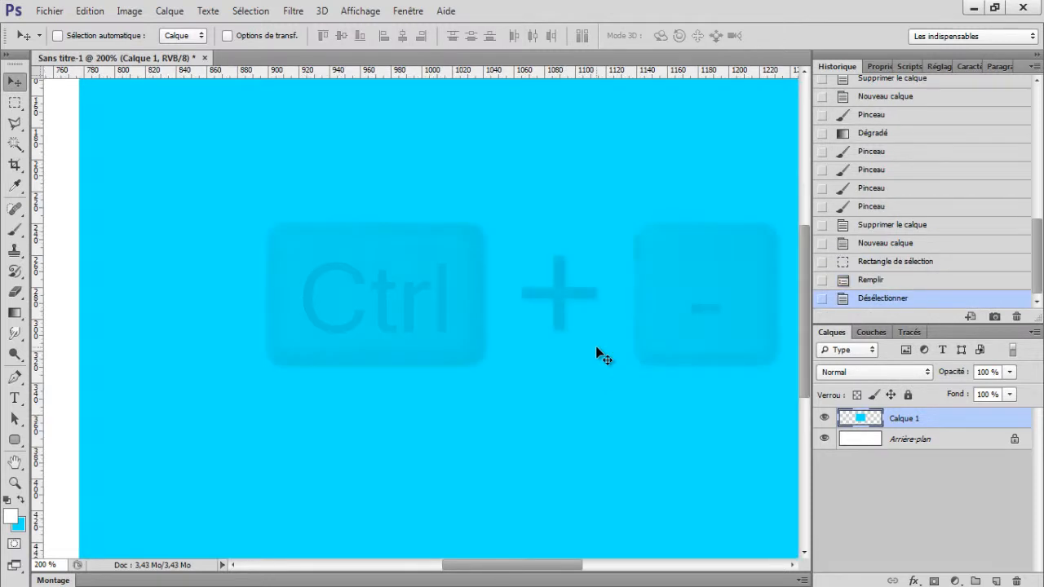
pyautogui.hotkey('ctrl', '-')
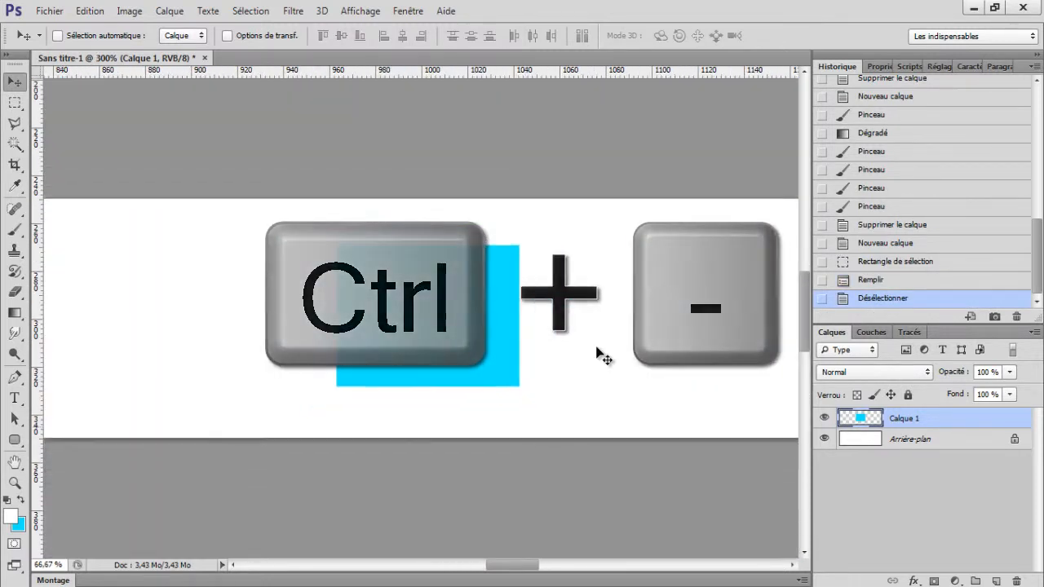
pyautogui.hotkey('ctrl', '-')
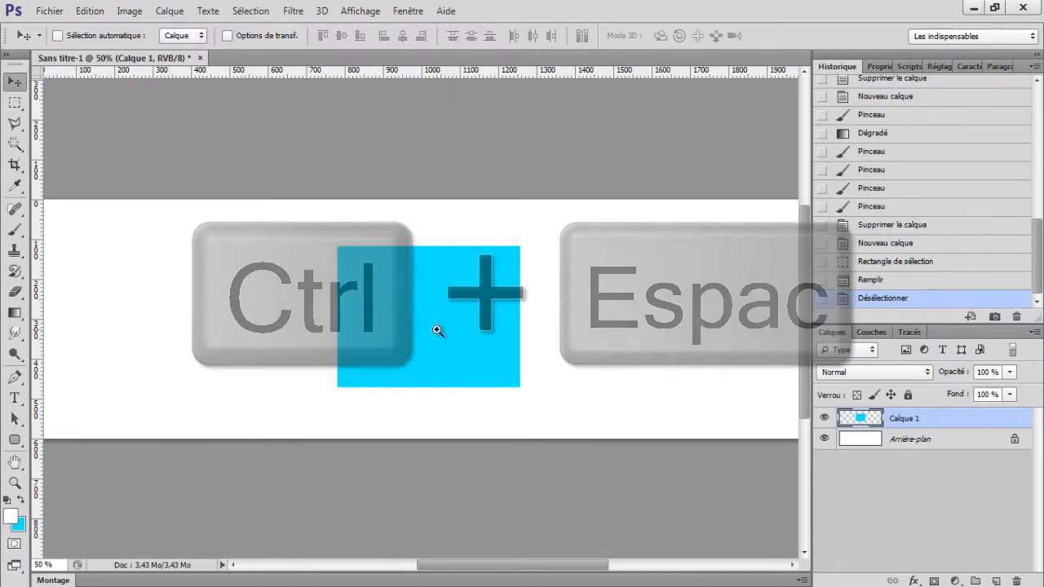
pyautogui.moveTo(438, 326); pyautogui.dragTo(560, 331)
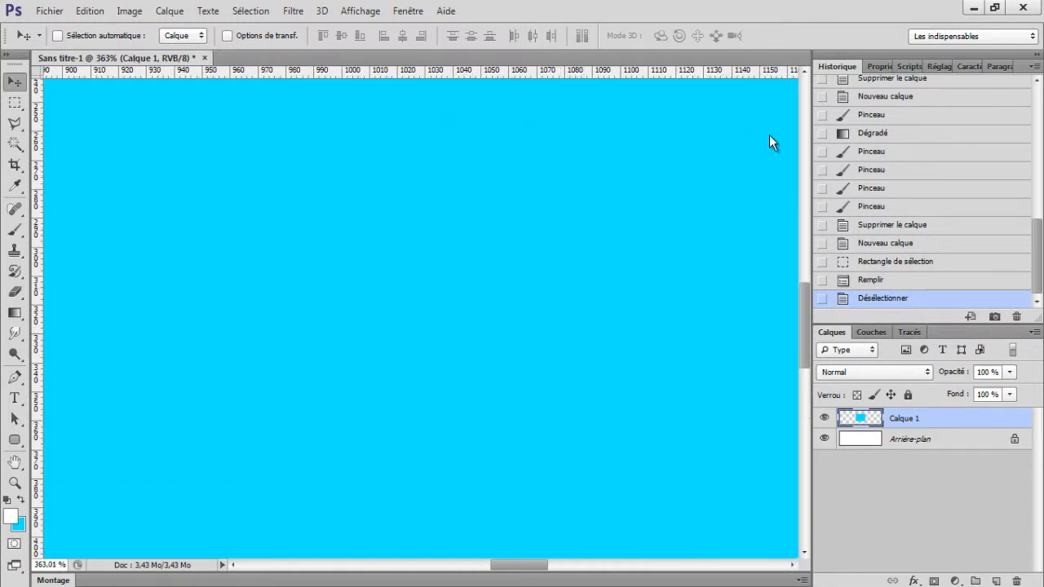
pyautogui.press('b')
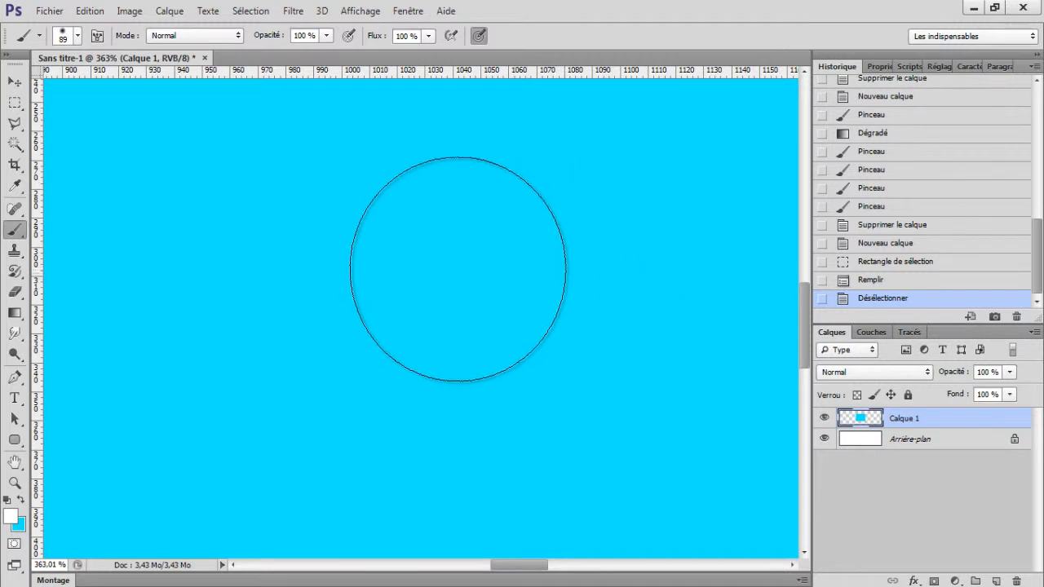
pyautogui.moveTo(471, 260)
pyautogui.mouseDown()
pyautogui.moveTo(523, 262)
pyautogui.moveTo(583, 337)
pyautogui.mouseUp()
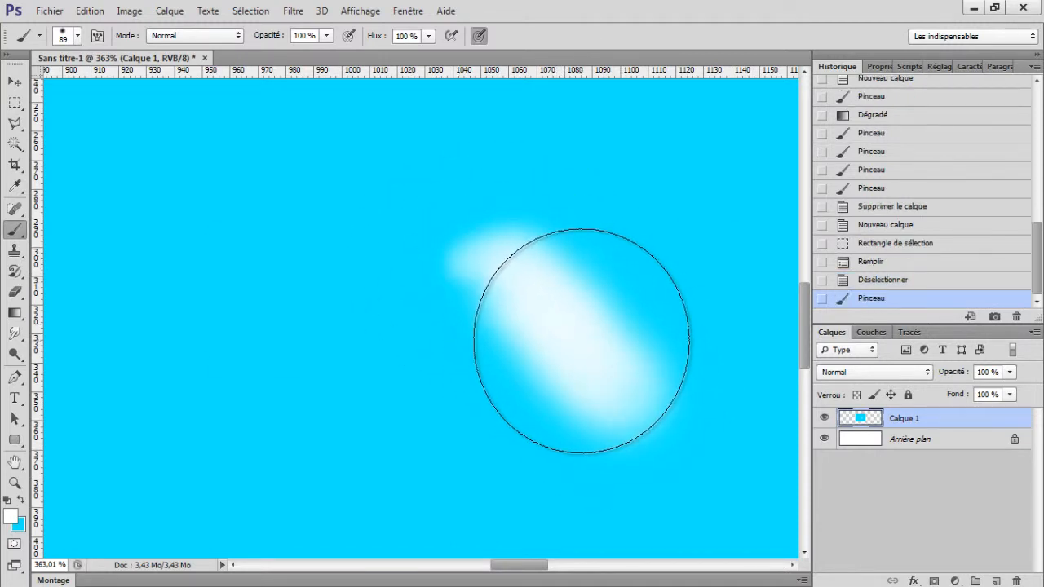
# Paint a soft white spot with the 89 px brush over the middle of the cyan rectangle's left edge
pyautogui.hotkey('space', 'v')
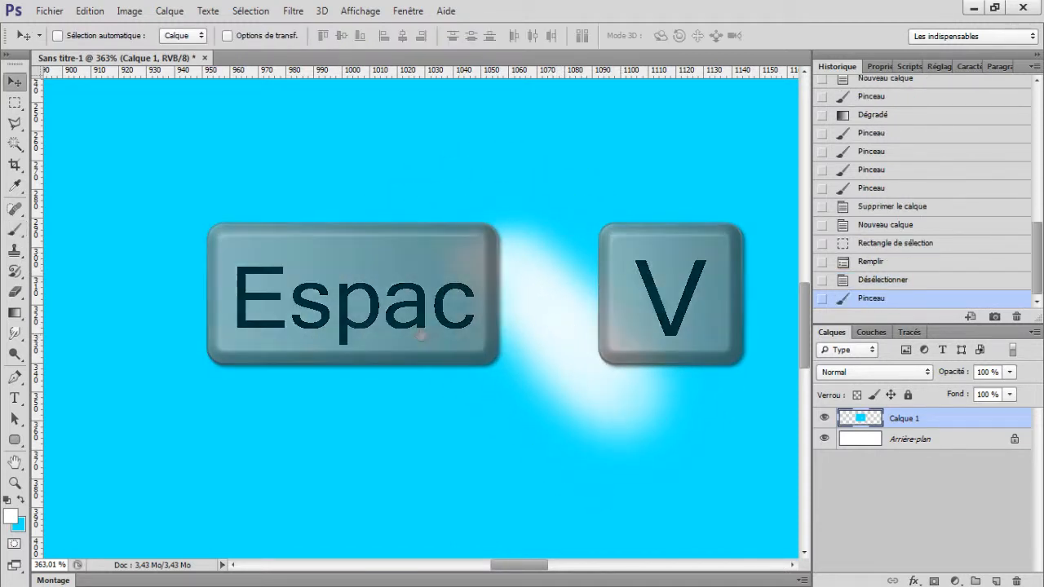
pyautogui.press('h')
pyautogui.moveTo(583, 340); pyautogui.dragTo(278, 350)
pyautogui.moveTo(323, 313); pyautogui.dragTo(323, 313)
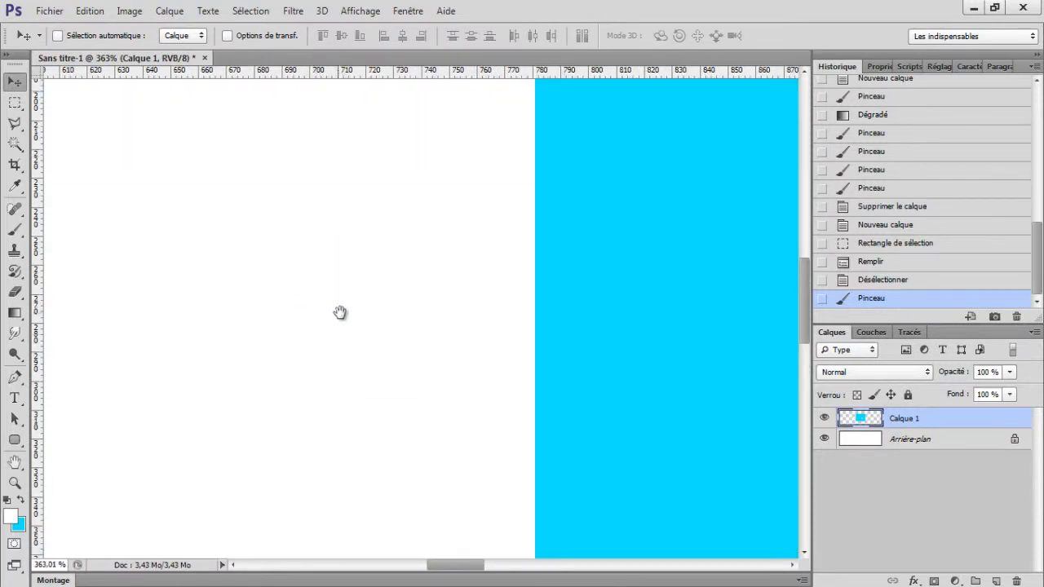
pyautogui.press('b')
pyautogui.moveTo(583, 270)
pyautogui.mouseDown()
pyautogui.moveTo(584, 360)
pyautogui.moveTo(573, 234)
pyautogui.moveTo(580, 329)
pyautogui.mouseUp()
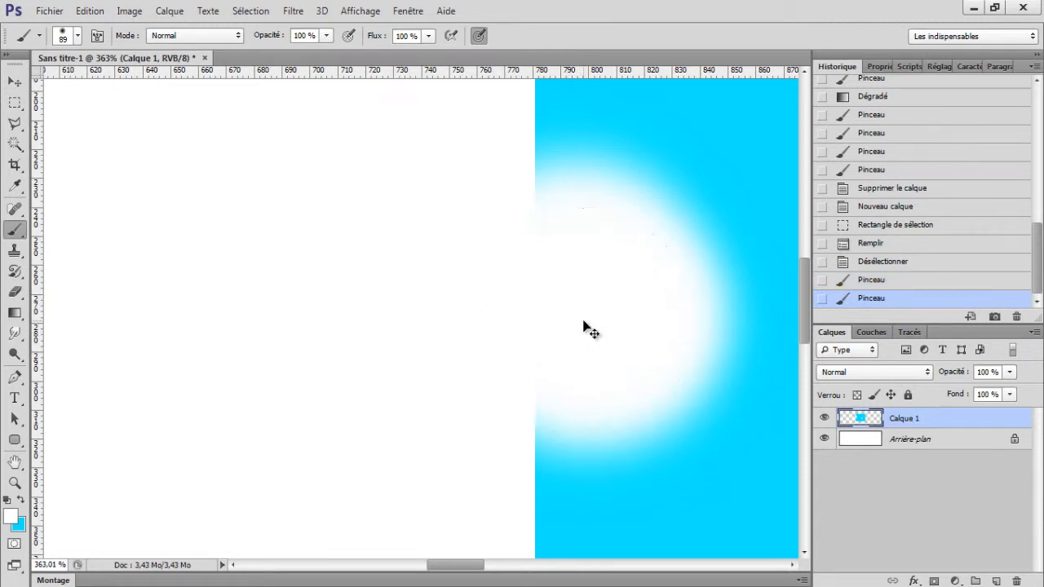
# Load the painted content of the cyan rectangle's layer as a selection
pyautogui.doubleClick(15, 464)
pyautogui.doubleClick(14, 484)
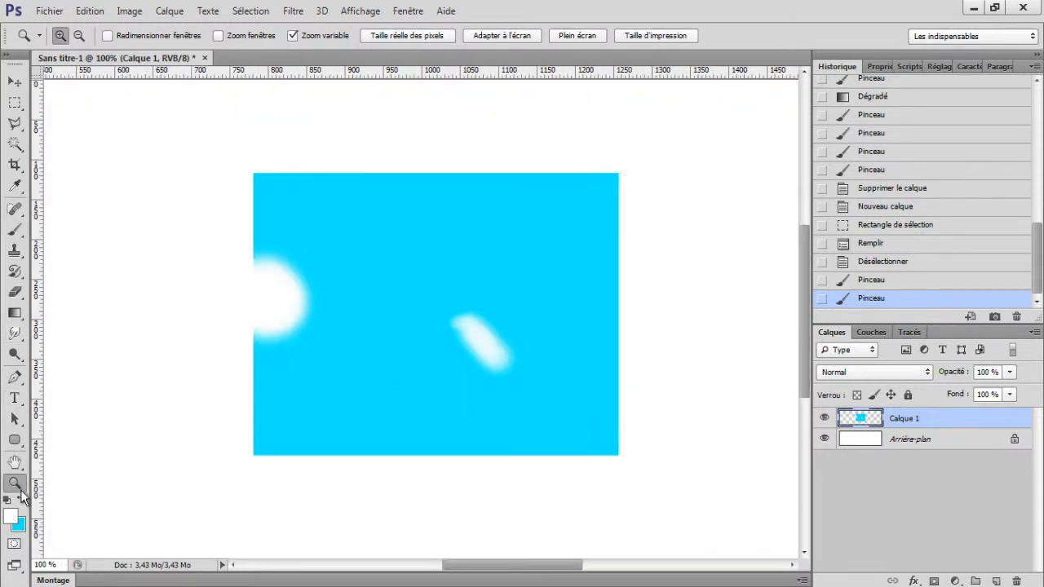
pyautogui.doubleClick(15, 465)
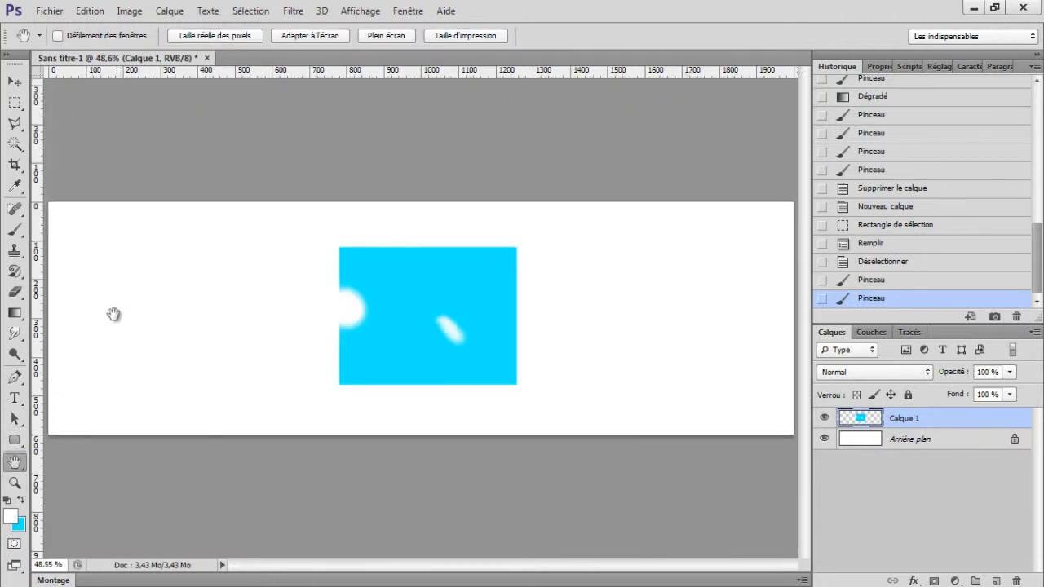
pyautogui.click(16, 83)
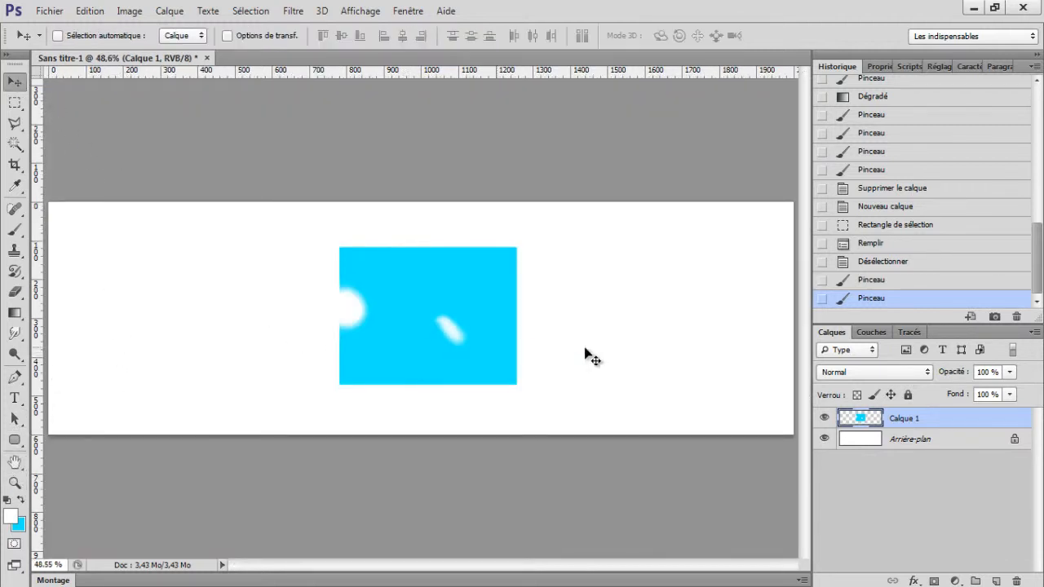
pyautogui.moveTo(911, 427); pyautogui.dragTo(934, 421)
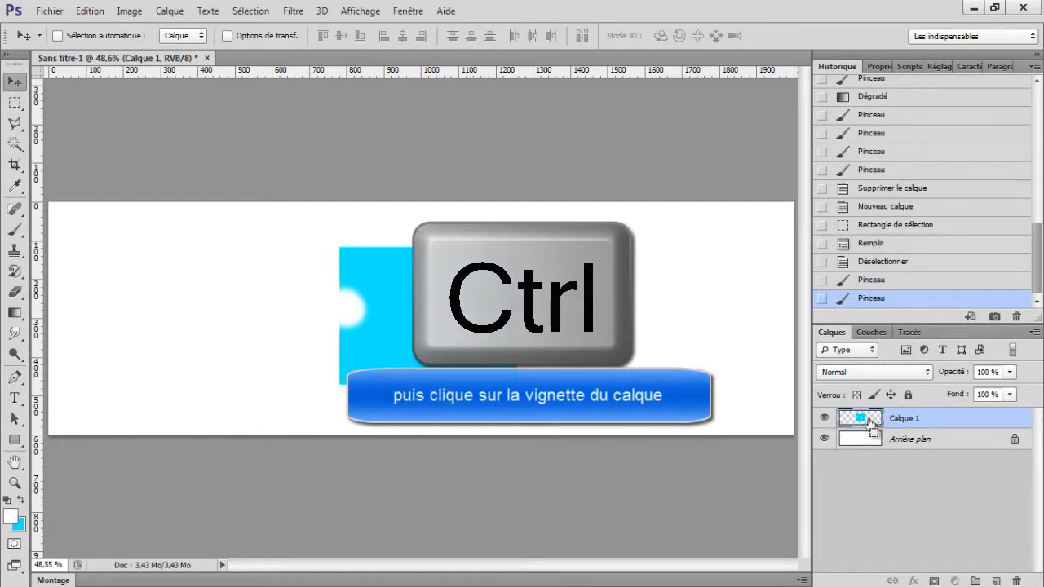
pyautogui.keyDown('ctrl'); pyautogui.click(868, 422); pyautogui.keyUp('ctrl')
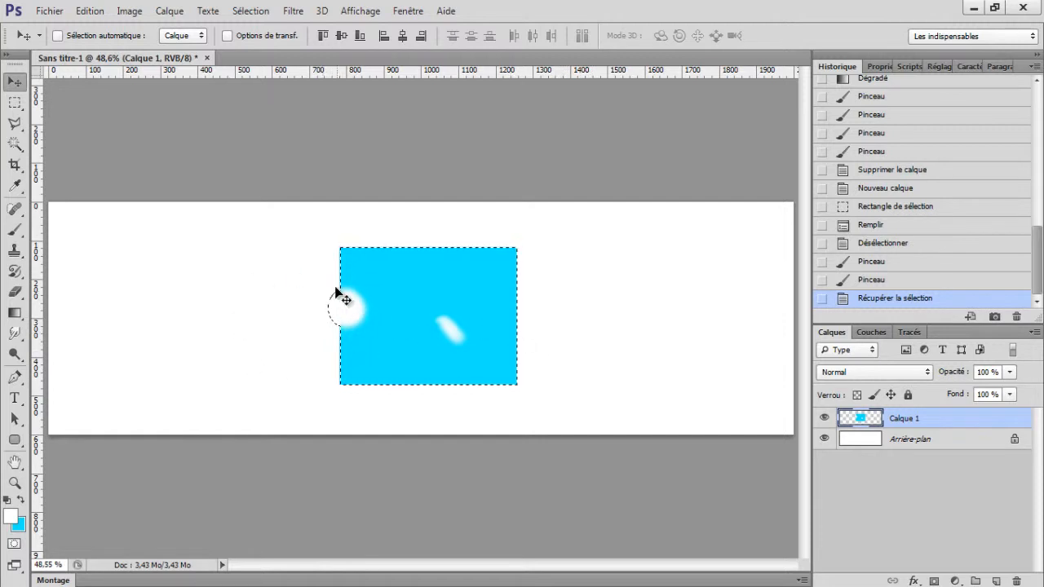
# Enter Quick Mask mode and paint black over the white spot on the rectangle's left edge to mask it out
pyautogui.press('q')
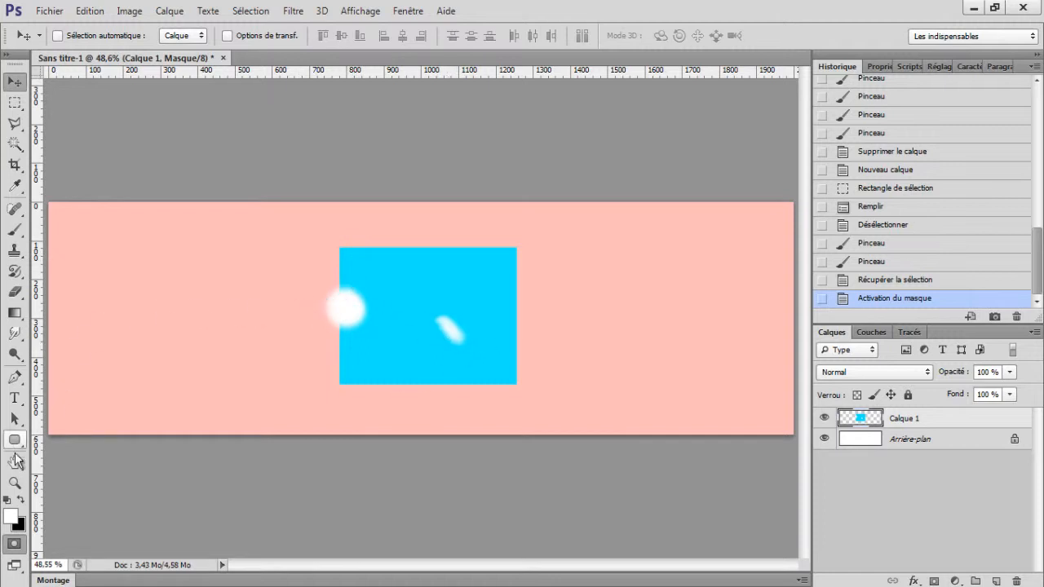
pyautogui.click(13, 231)
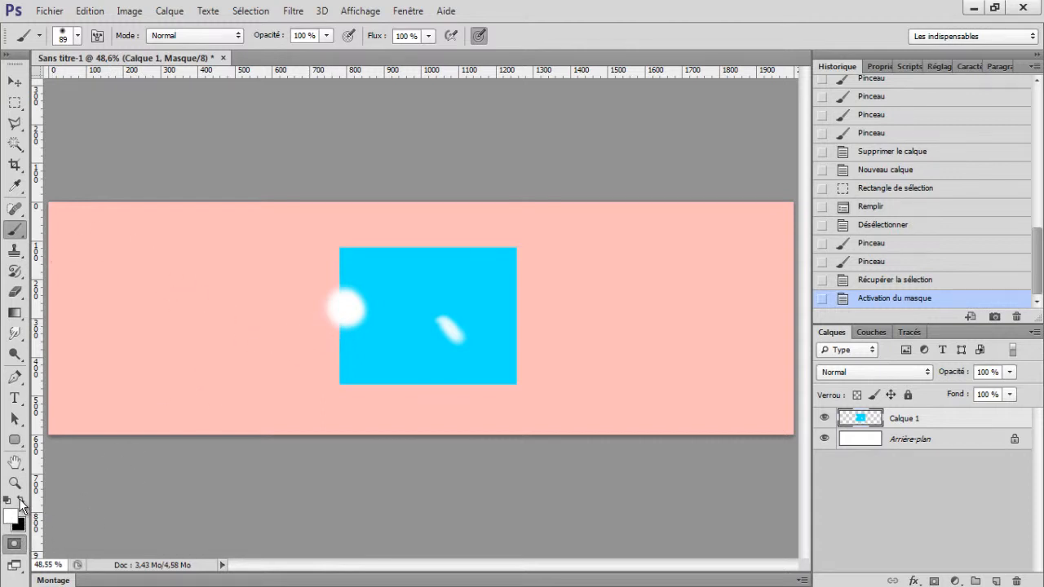
pyautogui.click(343, 312)
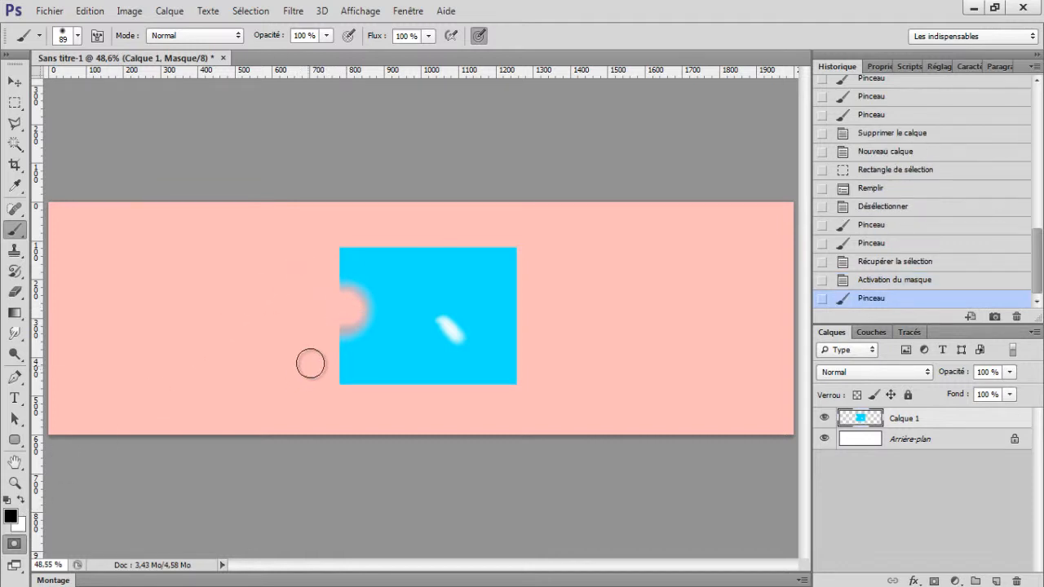
# Exit Quick Mask mode and paste the copied cyan rectangle onto a new layer, offset up and to the left of the original
pyautogui.press('q')
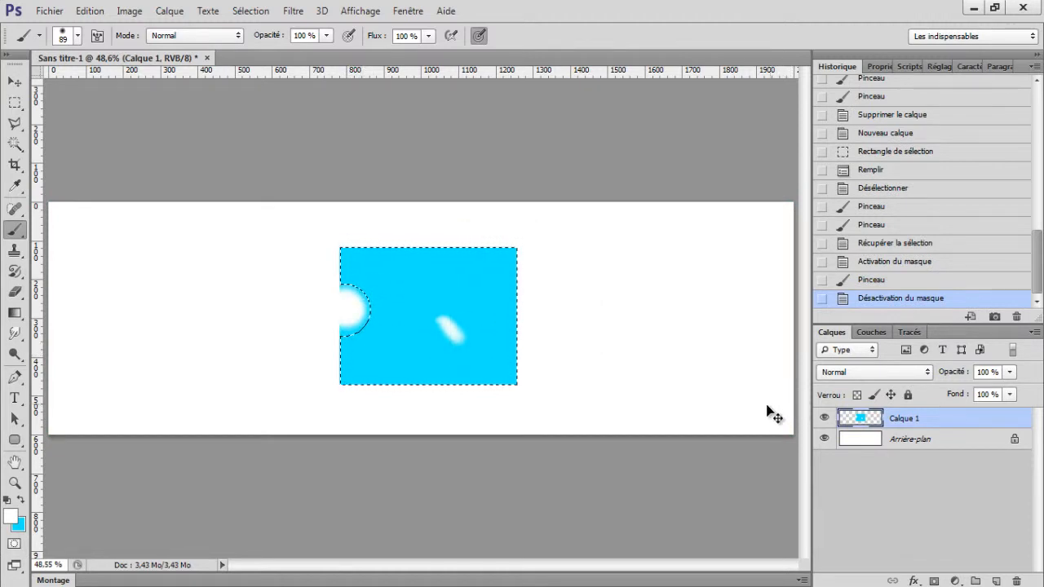
pyautogui.hotkey('ctrl', 'v')
pyautogui.press('v')
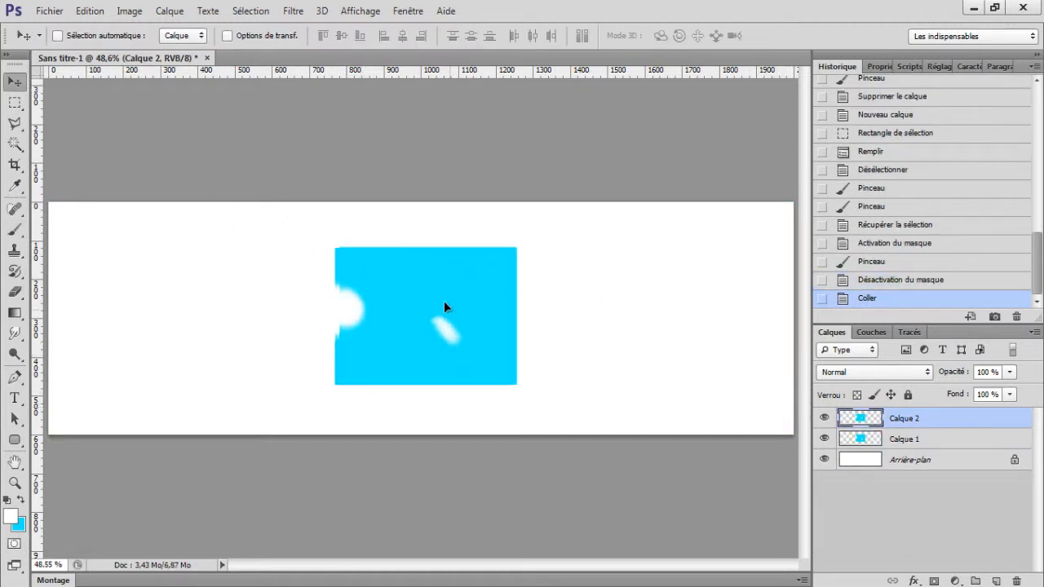
pyautogui.moveTo(444, 302); pyautogui.dragTo(385, 276)
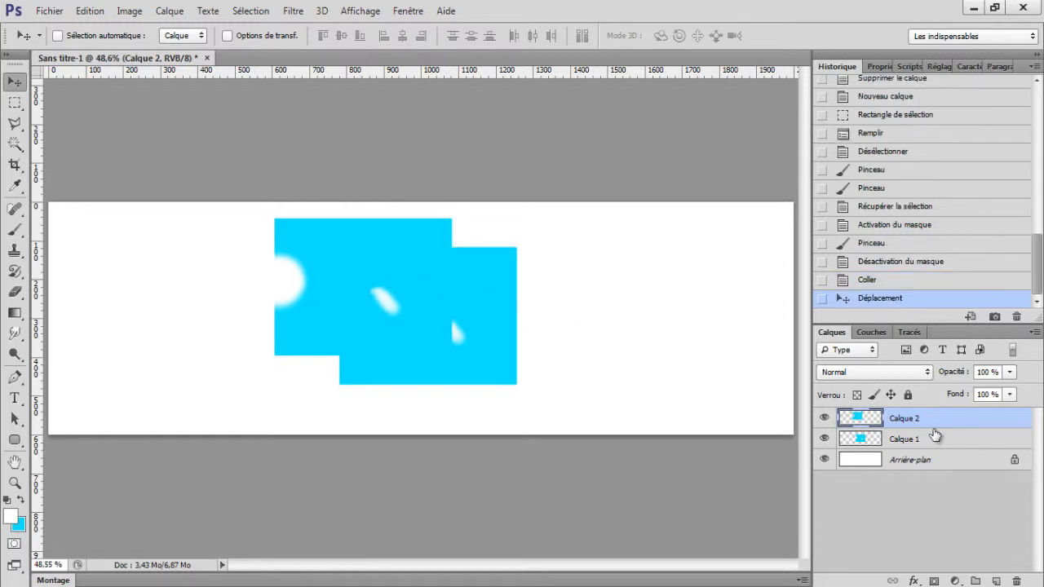
# Clip the pasted rectangle's layer to the layer beneath it and shift it down and to the right within the original rectangle
pyautogui.press('alt')
pyautogui.keyDown('alt'); pyautogui.click(930, 422); pyautogui.keyUp('alt')
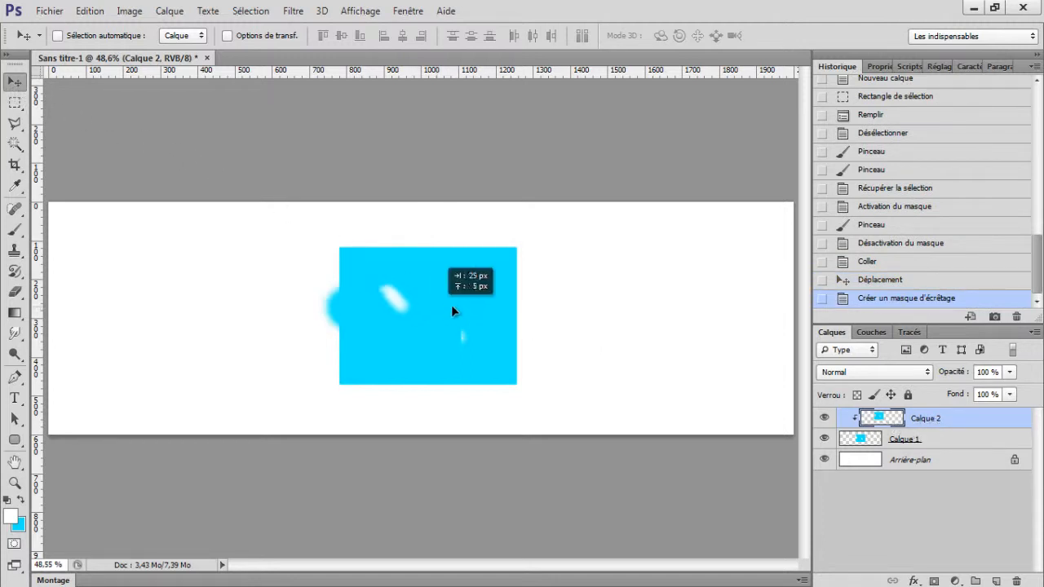
pyautogui.moveTo(451, 307)
pyautogui.mouseDown()
pyautogui.moveTo(546, 347)
pyautogui.moveTo(590, 392)
pyautogui.moveTo(596, 296)
pyautogui.moveTo(530, 374)
pyautogui.moveTo(424, 310)
pyautogui.moveTo(519, 342)
pyautogui.moveTo(463, 309)
pyautogui.moveTo(400, 321)
pyautogui.moveTo(416, 301)
pyautogui.moveTo(499, 320)
pyautogui.mouseUp()
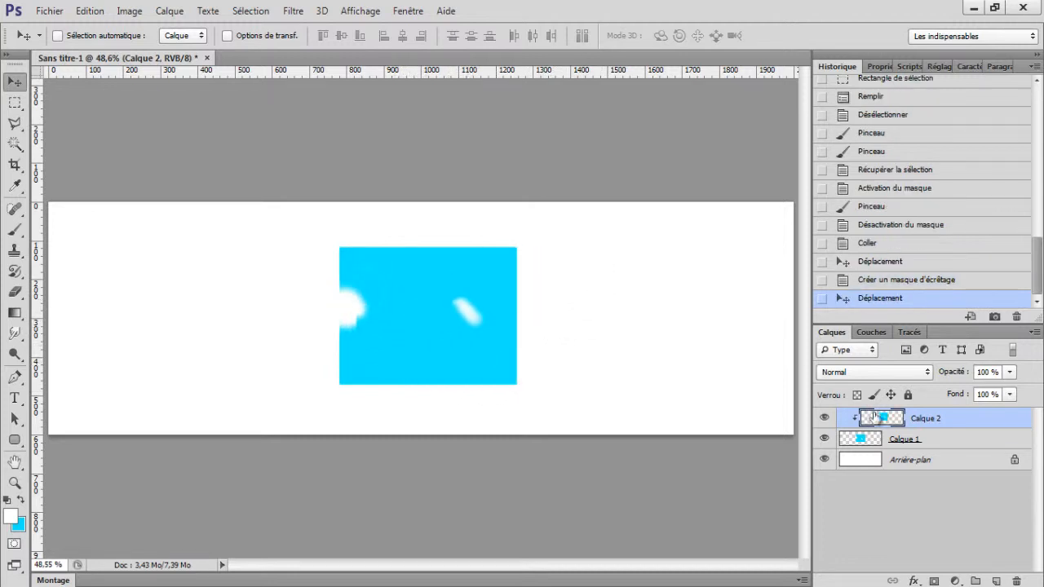
# Delete both cyan rectangle layers and fill the background layer with white
pyautogui.keyDown('shift'); pyautogui.click(947, 446); pyautogui.keyUp('shift')
pyautogui.press('Delete')
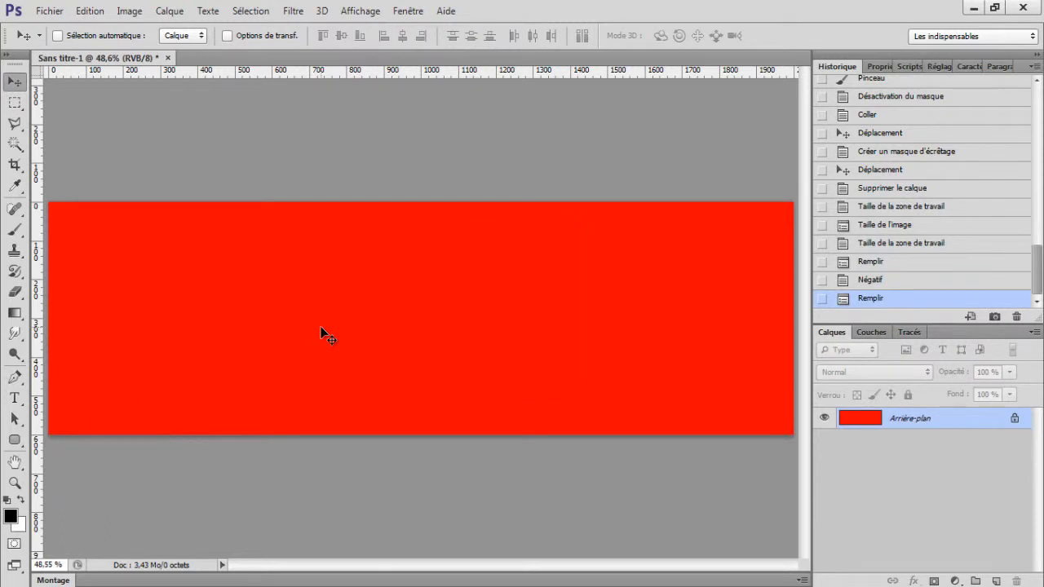
pyautogui.hotkey('ctrl', 'BackSpace')
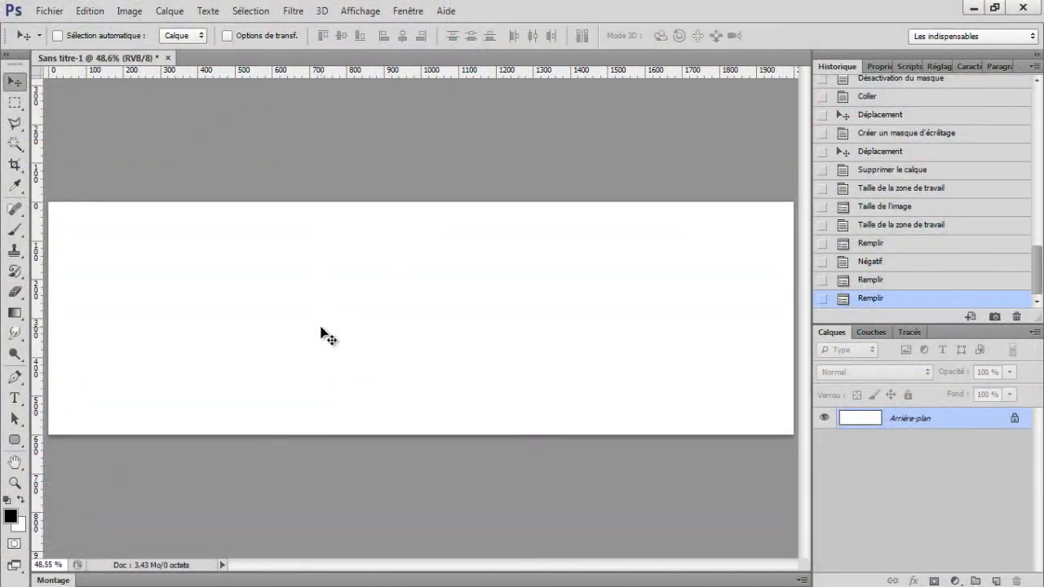
# Set the canvas width to 1000 pixels, keeping the centred anchor
pyautogui.hotkey('ctrl', 'alt', 'c')
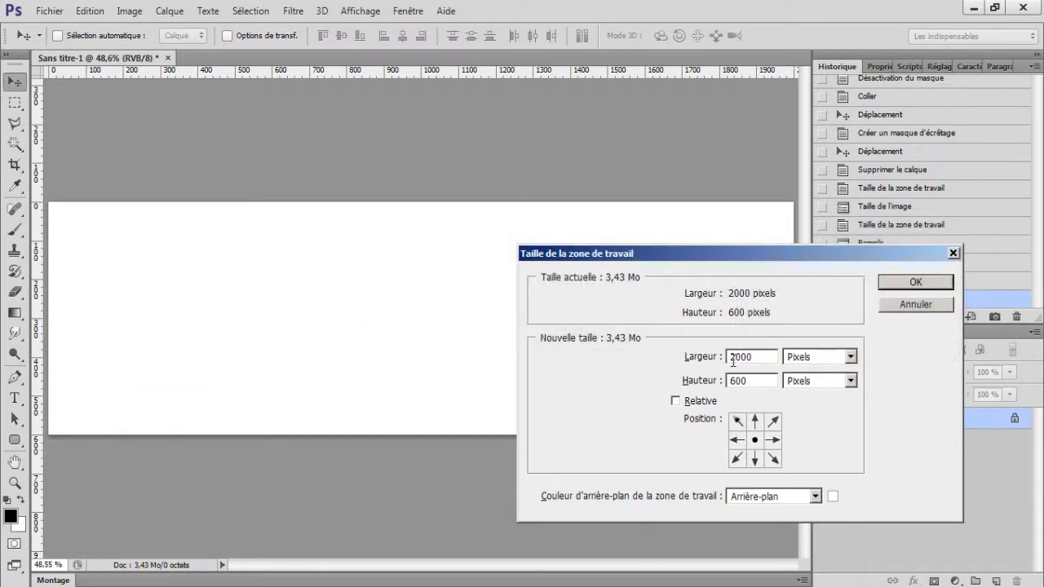
pyautogui.press('Delete')
pyautogui.write('1')
pyautogui.press('Return')
pyautogui.press('Return')
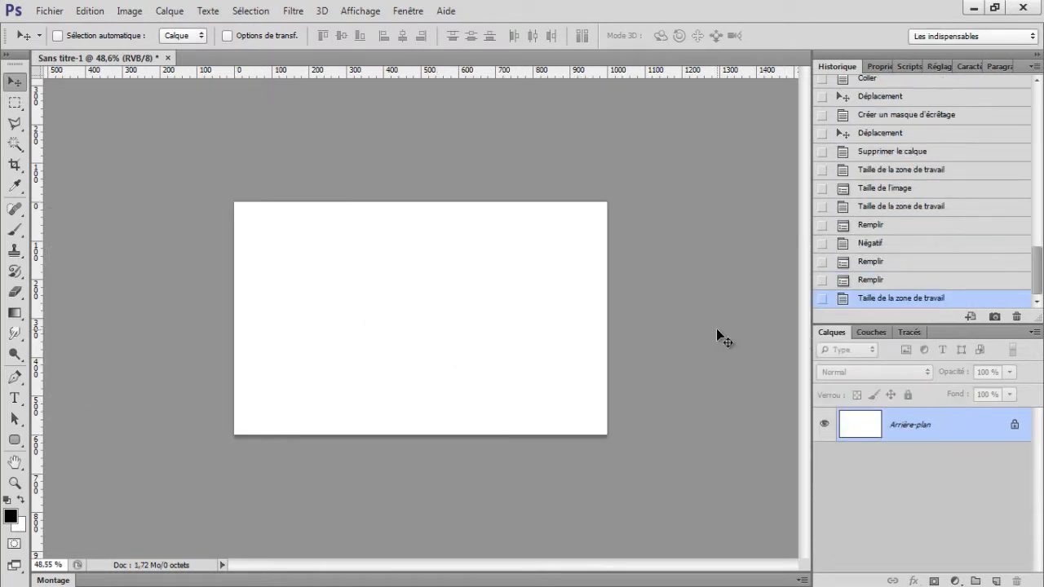
# Resize the image to a height of 500 pixels with proportions constrained
pyautogui.hotkey('ctrl', 'alt', 'i')
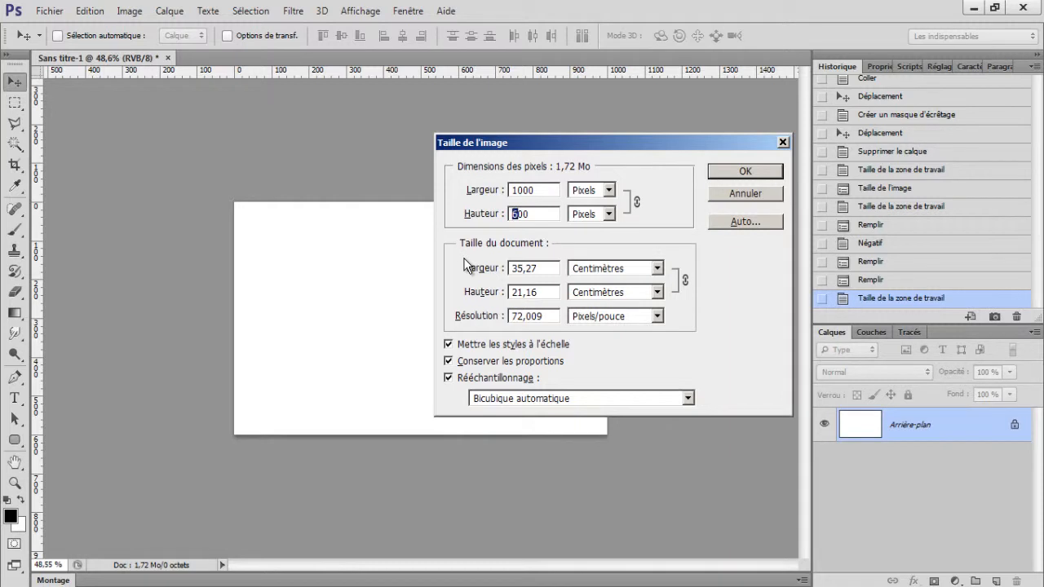
pyautogui.write('5')
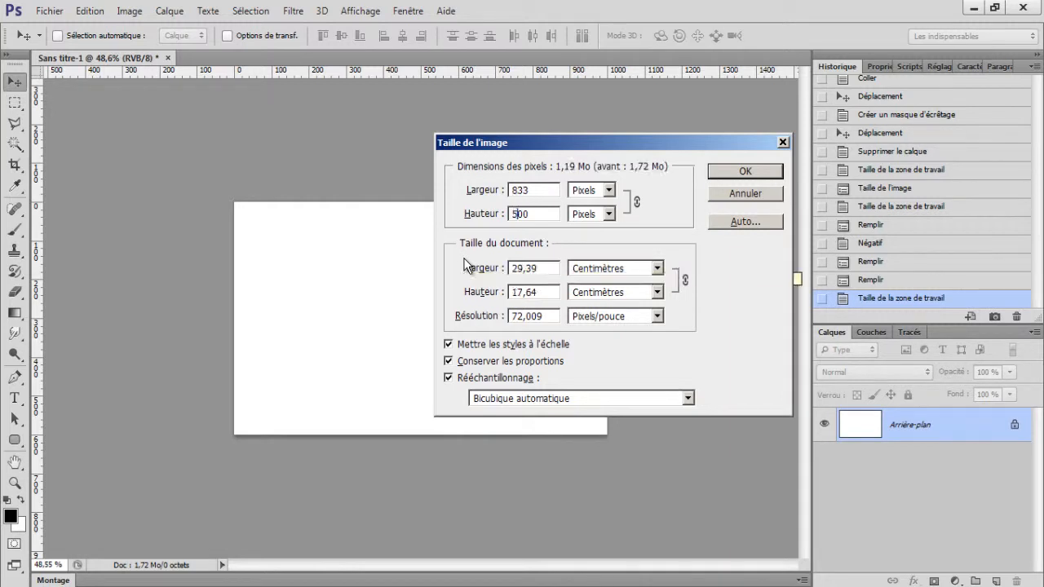
pyautogui.press('Return')
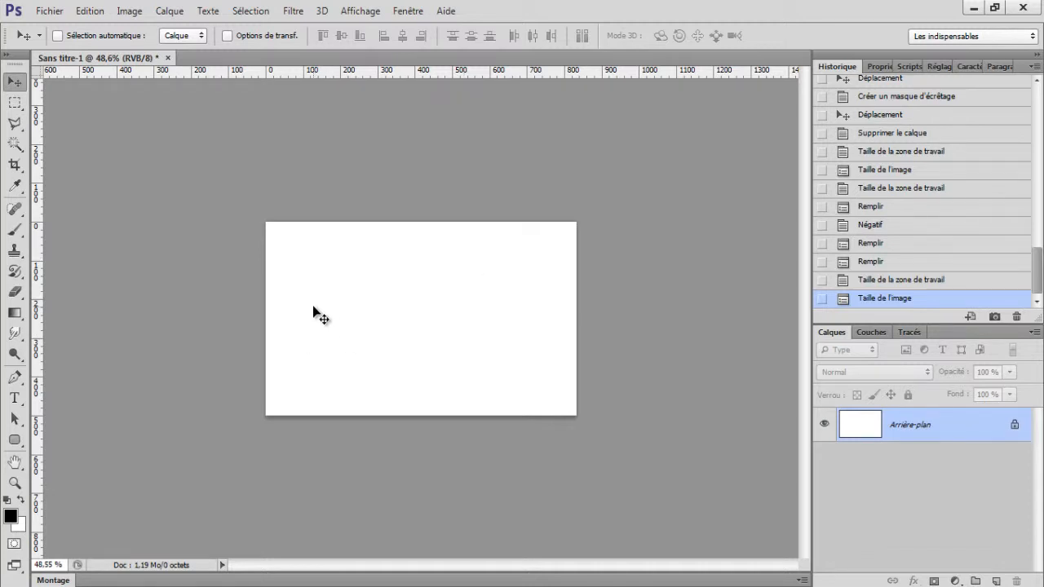
# Open the Levels and Color Balance adjustments one after the other, closing each without applying anything
pyautogui.hotkey('ctrl', 'l')
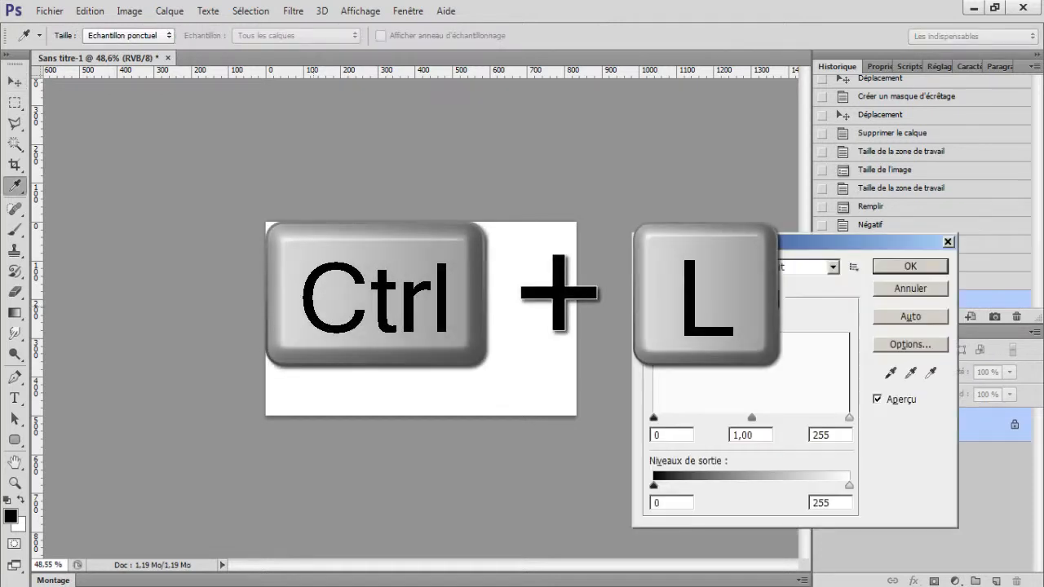
pyautogui.press('Escape')
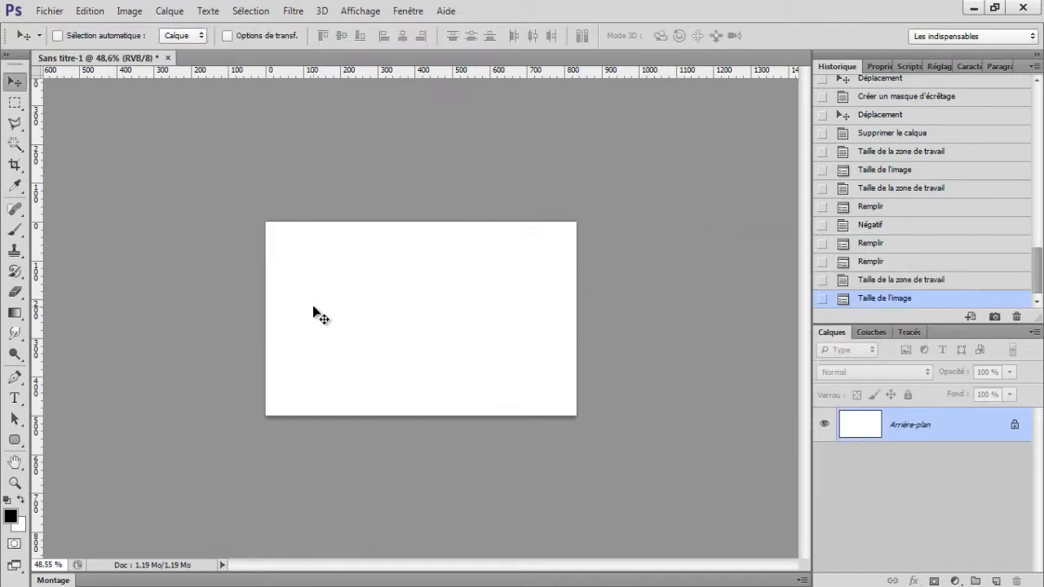
pyautogui.hotkey('ctrl', 'b')
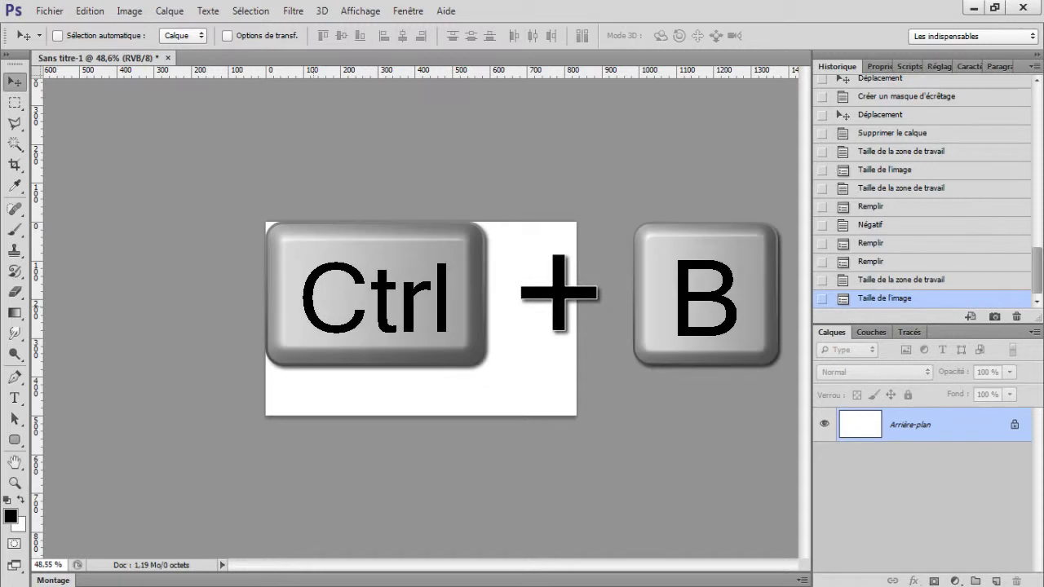
pyautogui.hotkey('ctrl', 'b')
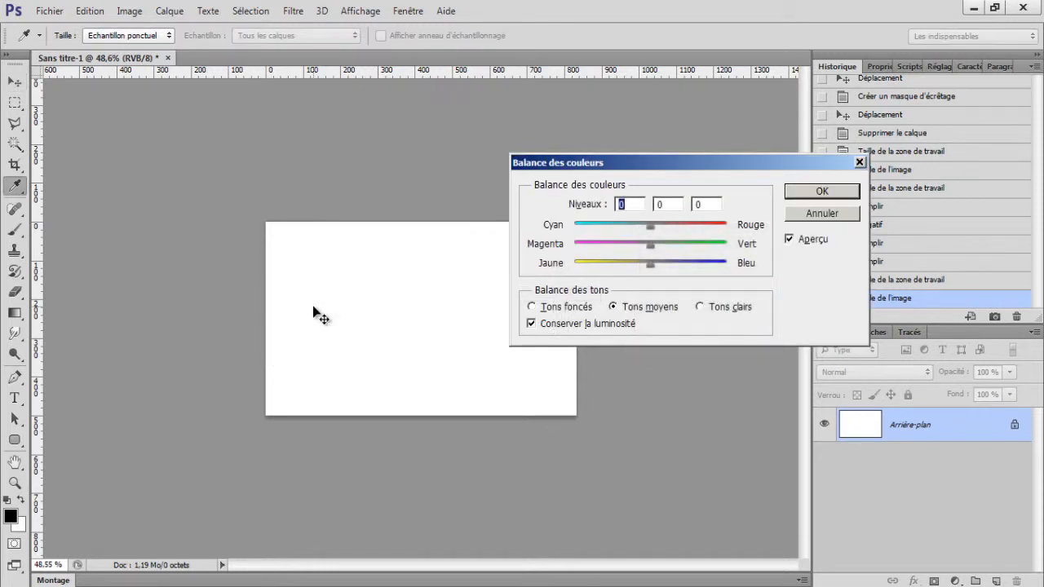
pyautogui.press('Escape')
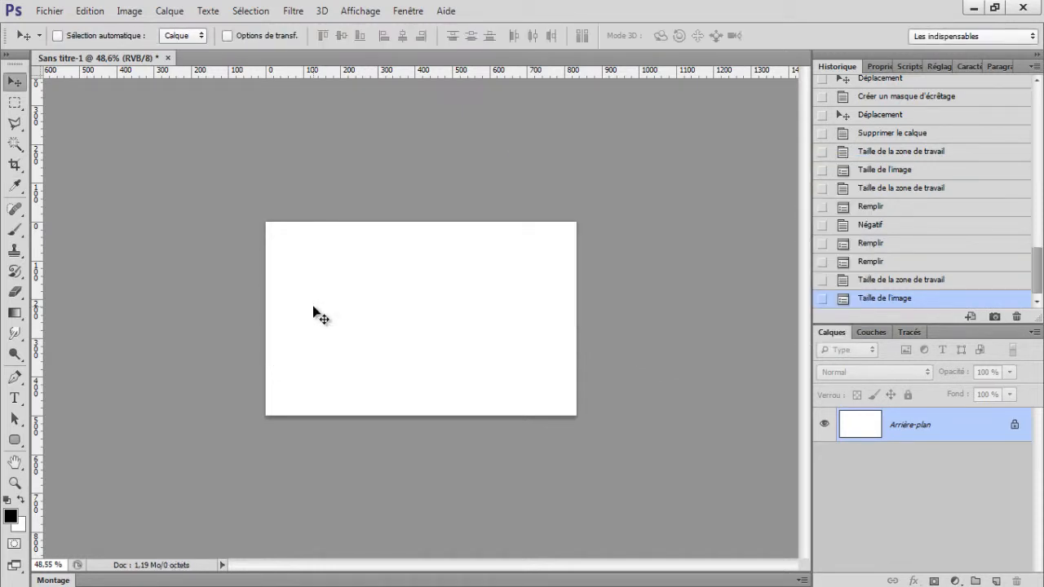
# Add a new layer and paint a wavy black stroke across the canvas with the soft 89 px brush
pyautogui.click(995, 581)
pyautogui.click(14, 230)
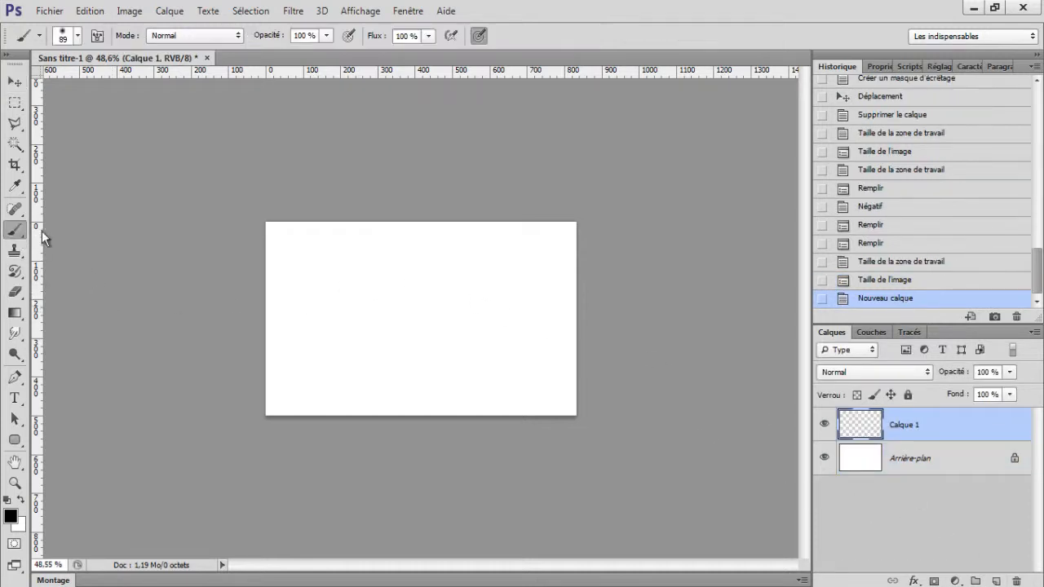
pyautogui.moveTo(322, 359)
pyautogui.mouseDown()
pyautogui.moveTo(380, 299)
pyautogui.moveTo(433, 356)
pyautogui.moveTo(502, 287)
pyautogui.moveTo(540, 282)
pyautogui.mouseUp()
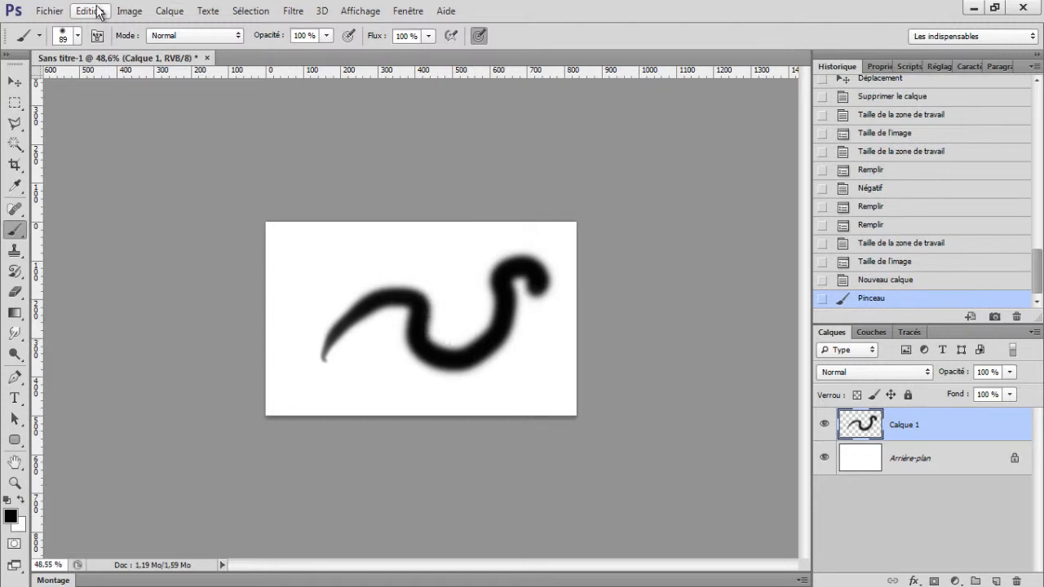
# Start Puppet Warp on the black stroke, pin its hooked end, lower bend and left arc, and pull the lower bend's pin downward
pyautogui.click(97, 10)
pyautogui.click(191, 268)
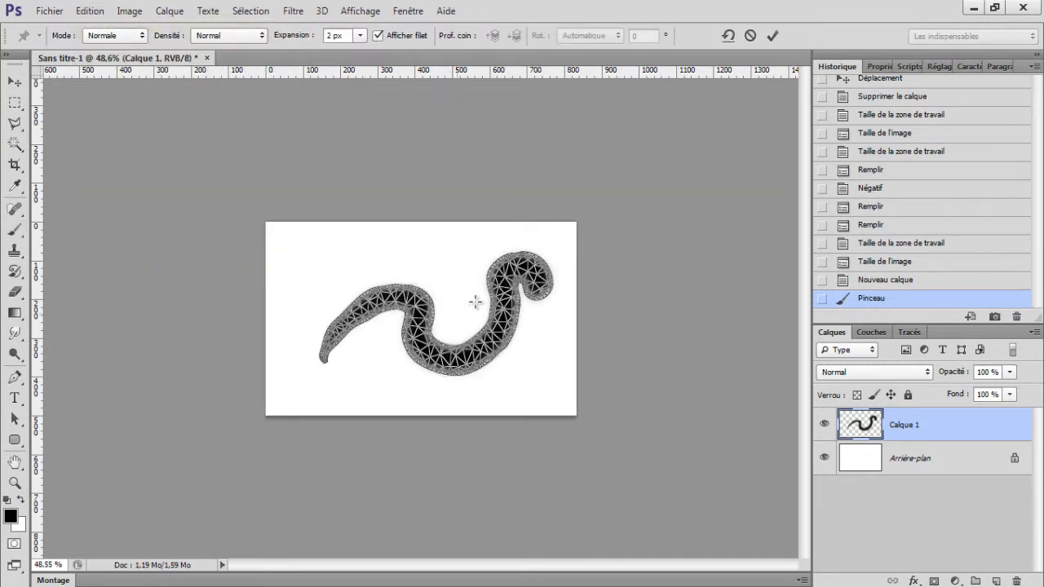
pyautogui.click(536, 266)
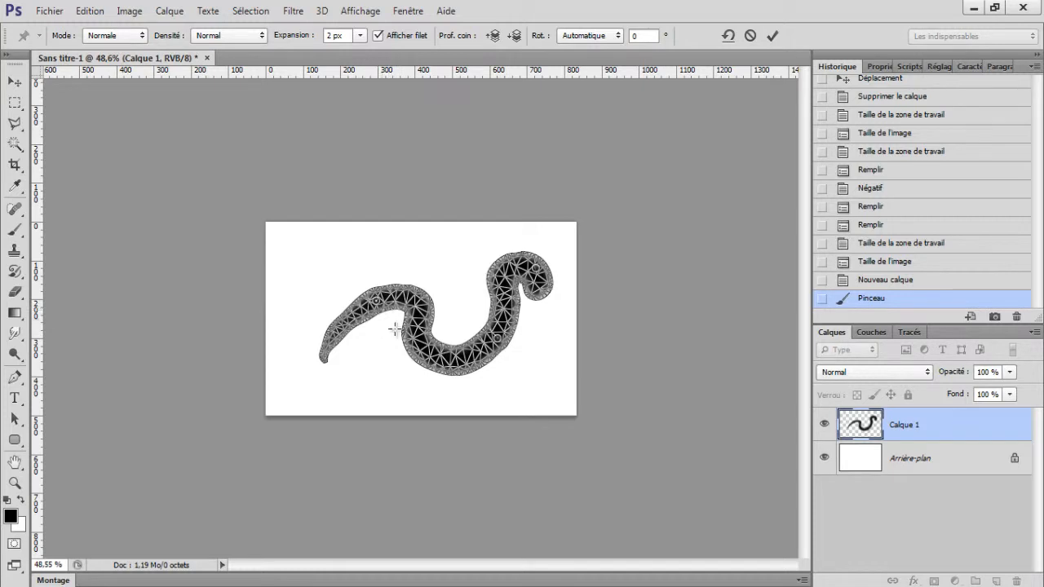
pyautogui.moveTo(508, 349)
pyautogui.mouseDown()
pyautogui.moveTo(502, 379)
pyautogui.moveTo(495, 361)
pyautogui.mouseUp()
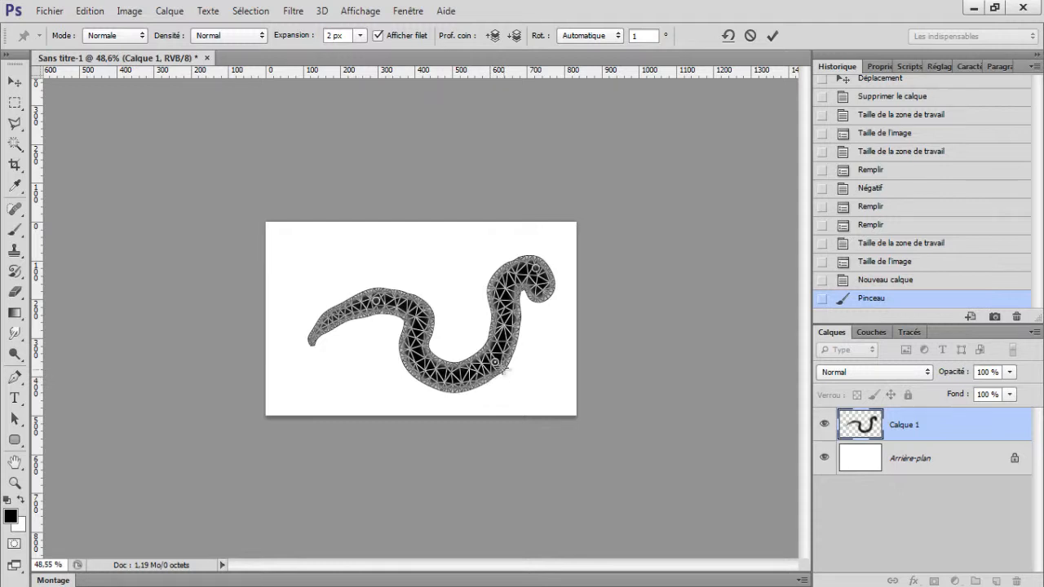
# Rotate the mesh around the pin on the stroke's lower bend and apply the Puppet Warp
pyautogui.press('alt')
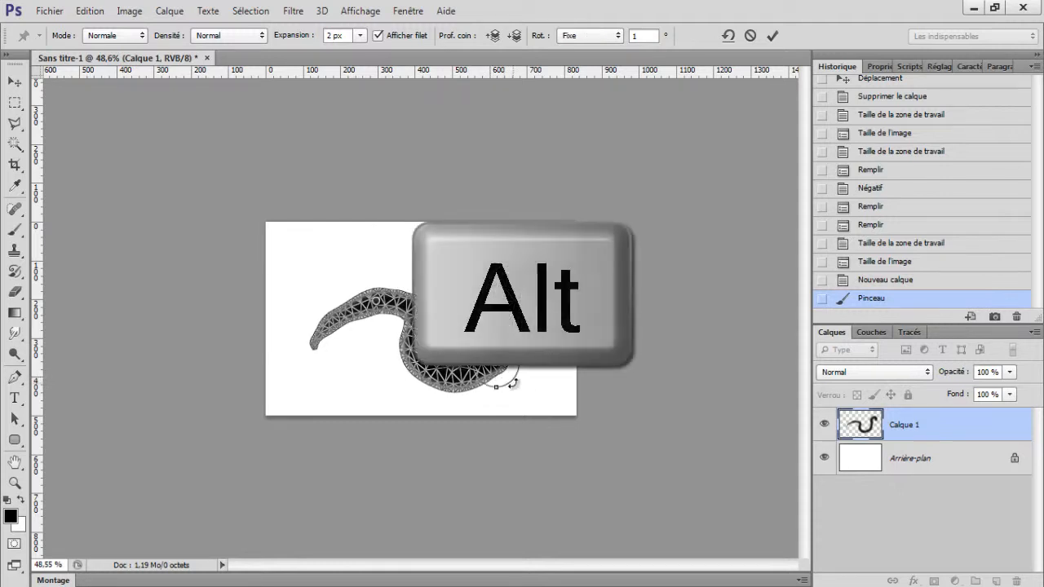
pyautogui.moveTo(514, 383)
pyautogui.mouseDown()
pyautogui.moveTo(502, 382)
pyautogui.moveTo(518, 363)
pyautogui.moveTo(489, 382)
pyautogui.moveTo(517, 373)
pyautogui.moveTo(508, 347)
pyautogui.moveTo(531, 318)
pyautogui.mouseUp()
pyautogui.press('b')
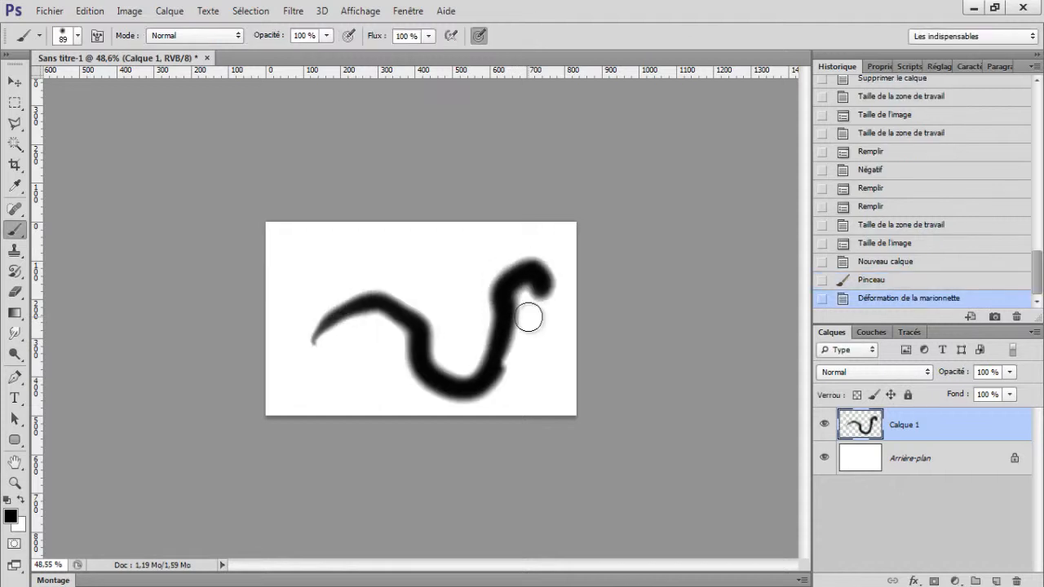
pyautogui.press('i')
pyautogui.hotkey('ctrl', 'l')
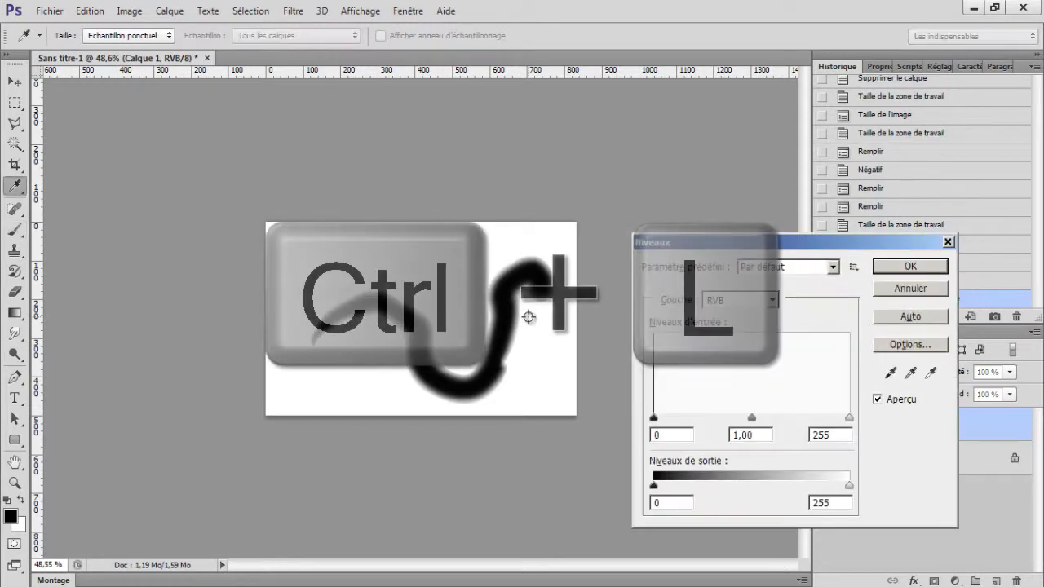
pyautogui.moveTo(751, 417); pyautogui.dragTo(704, 417)
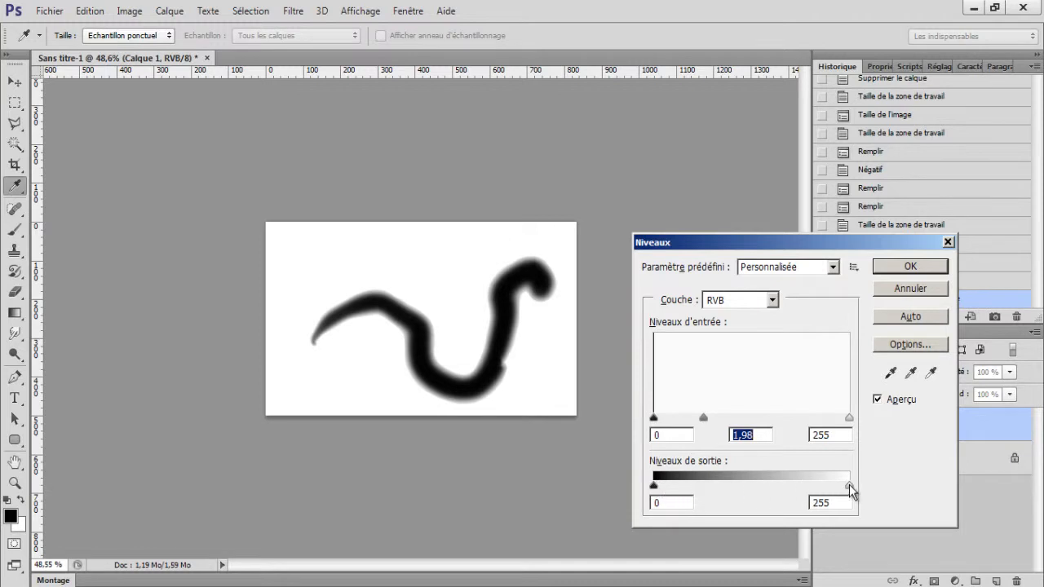
pyautogui.moveTo(851, 490)
pyautogui.mouseDown()
pyautogui.moveTo(718, 485)
pyautogui.moveTo(728, 488)
pyautogui.mouseUp()
pyautogui.click(906, 290)
pyautogui.press('b')
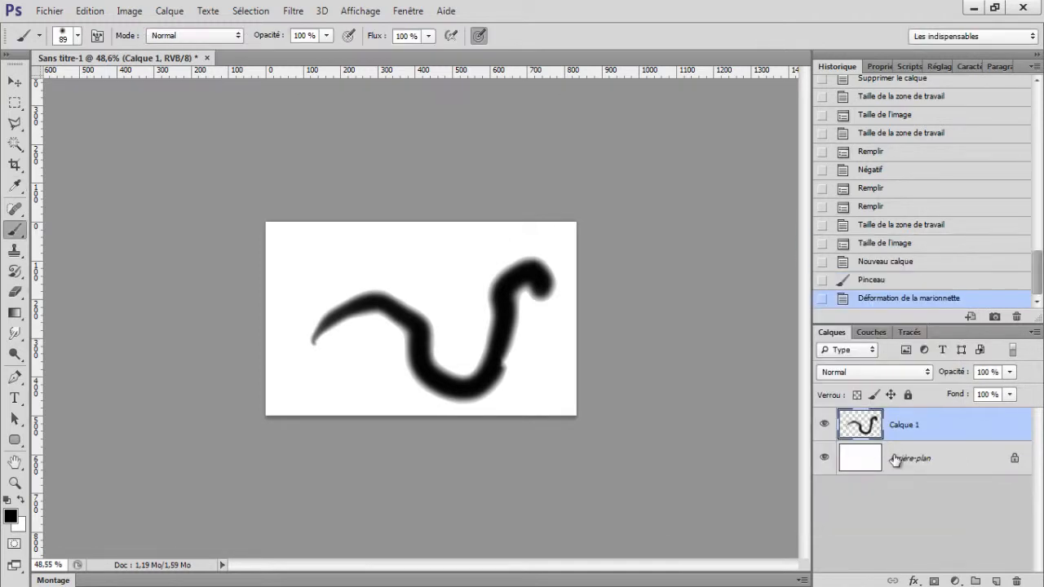
# Set the background layer's Levels to midtones 0.88 and white output 103, and reset the adjustment to its default values
pyautogui.click(895, 459)
pyautogui.hotkey('ctrl', 'l')
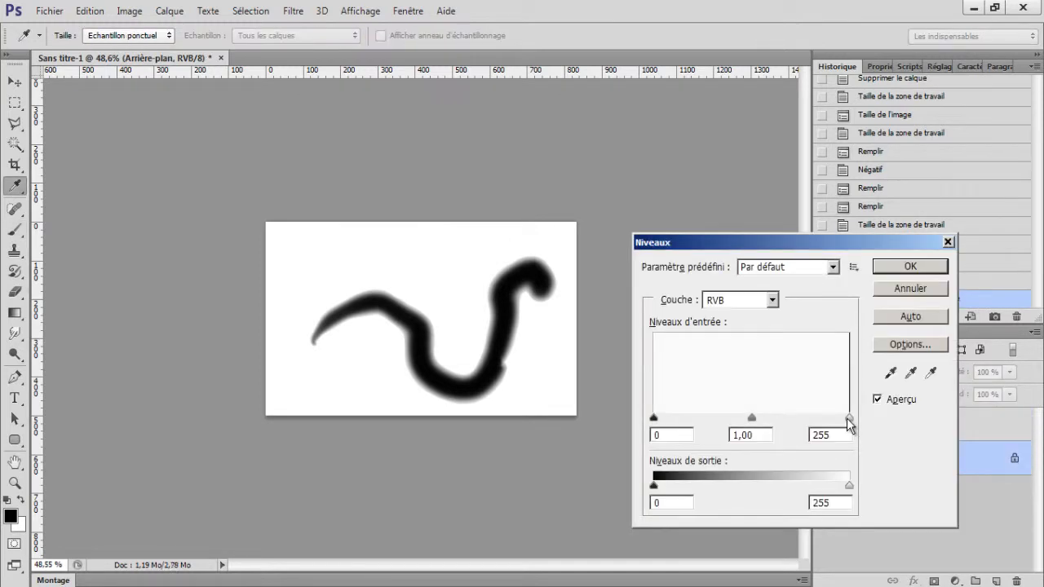
pyautogui.moveTo(848, 487); pyautogui.dragTo(734, 486)
pyautogui.moveTo(780, 416); pyautogui.dragTo(761, 417)
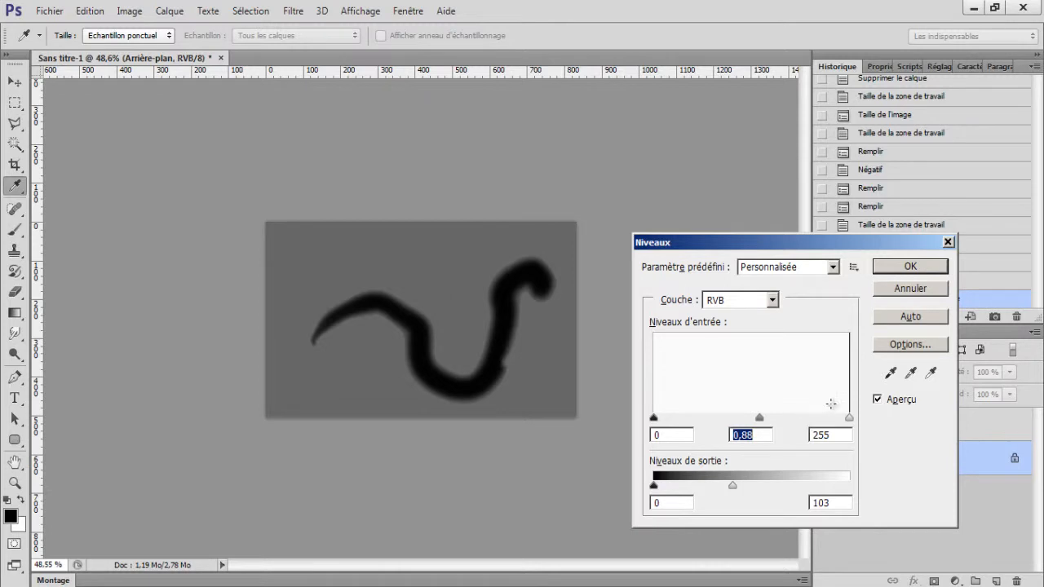
pyautogui.press('alt')
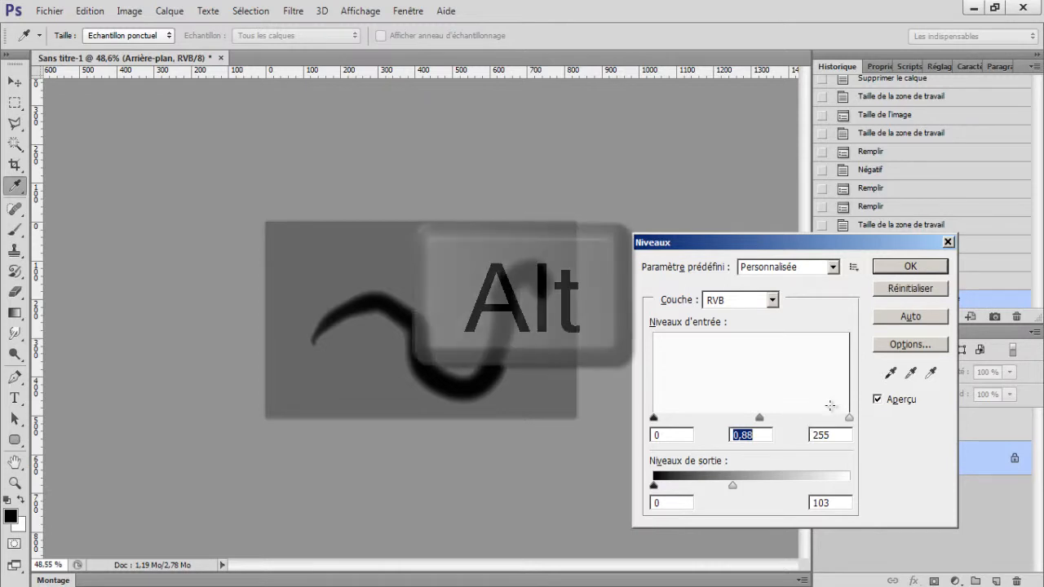
pyautogui.click(912, 287)
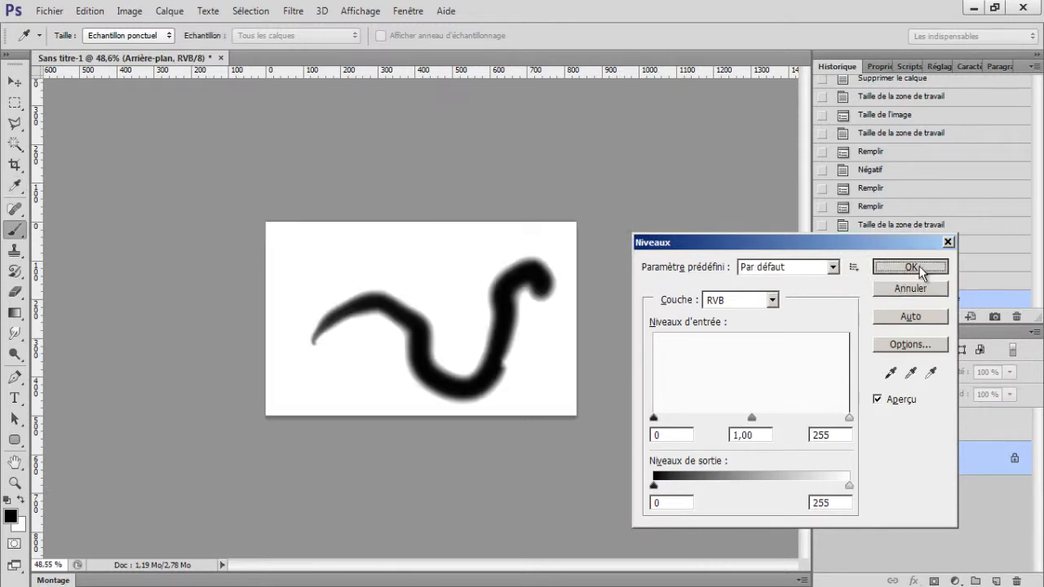
pyautogui.click(920, 266)
# Change the black stroke layer's opacity successively to 50%, 100%, 0%, 5% and 55%, ending at 100%
pyautogui.click(906, 426)
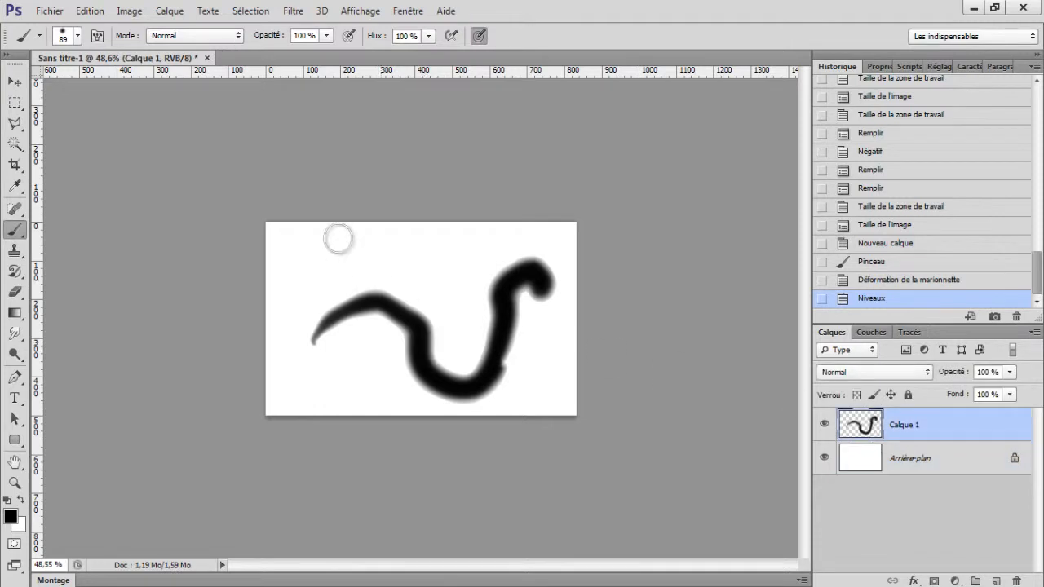
pyautogui.press('v')
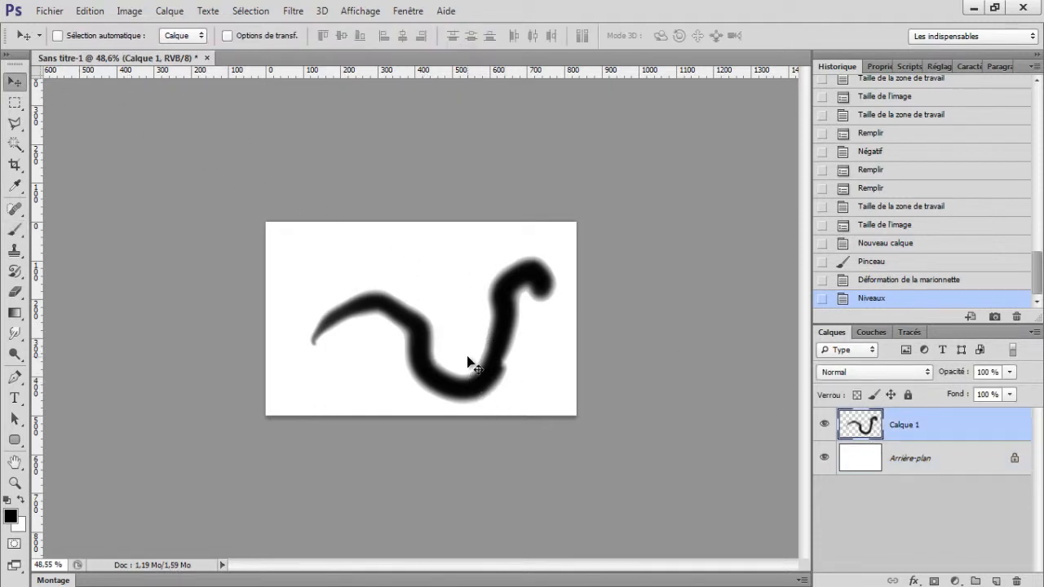
pyautogui.press('5')
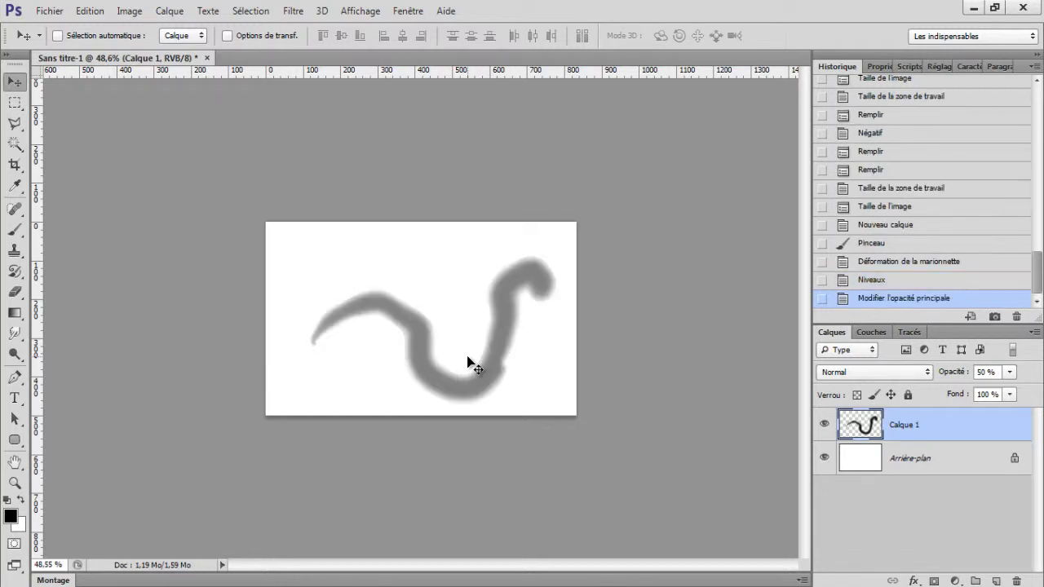
pyautogui.press('0')
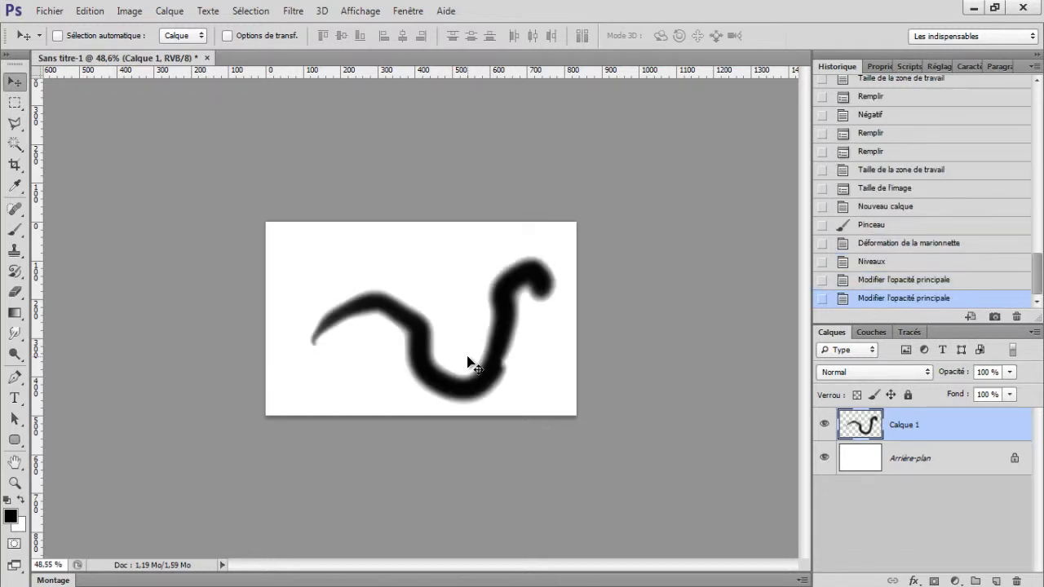
pyautogui.press('0')
pyautogui.press('0')
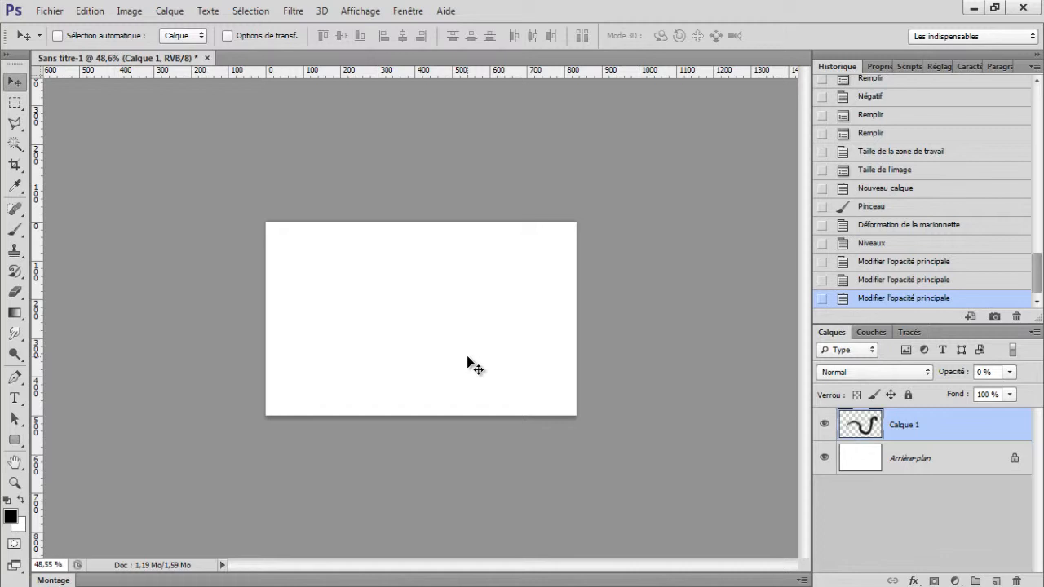
pyautogui.press('0')
pyautogui.press('5')
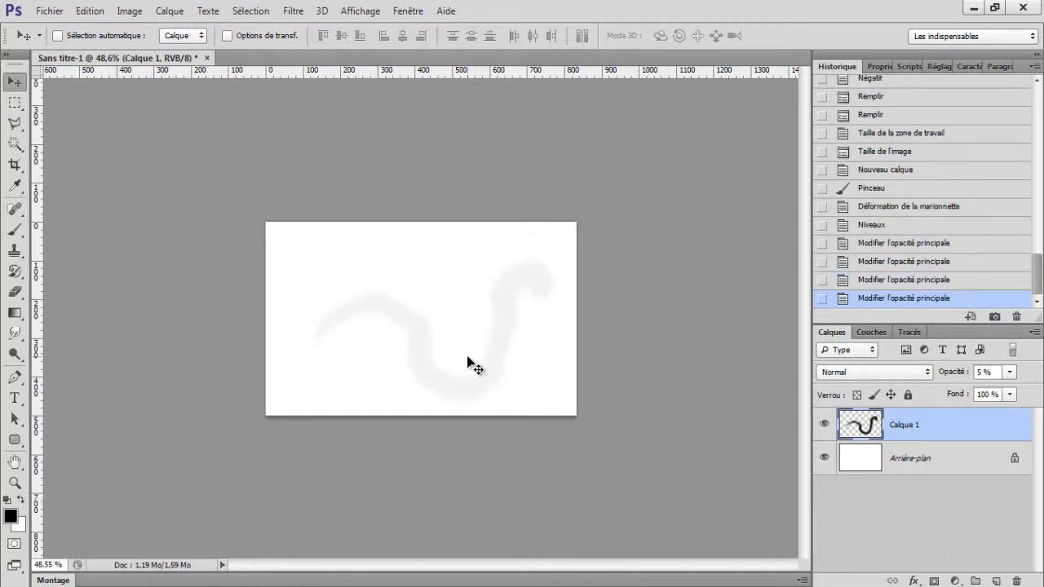
pyautogui.press('5')
pyautogui.press('5')
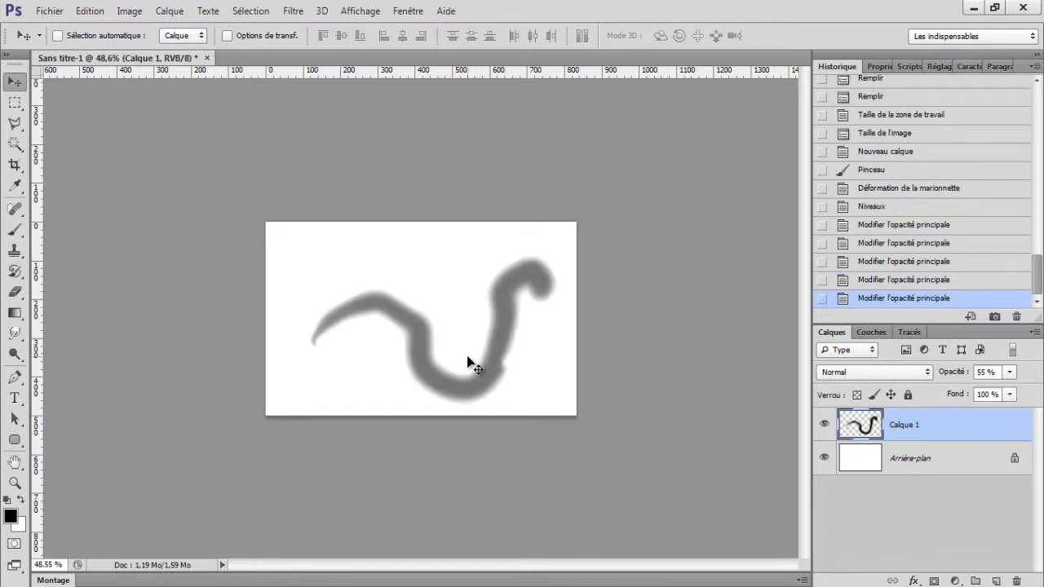
pyautogui.press('0')
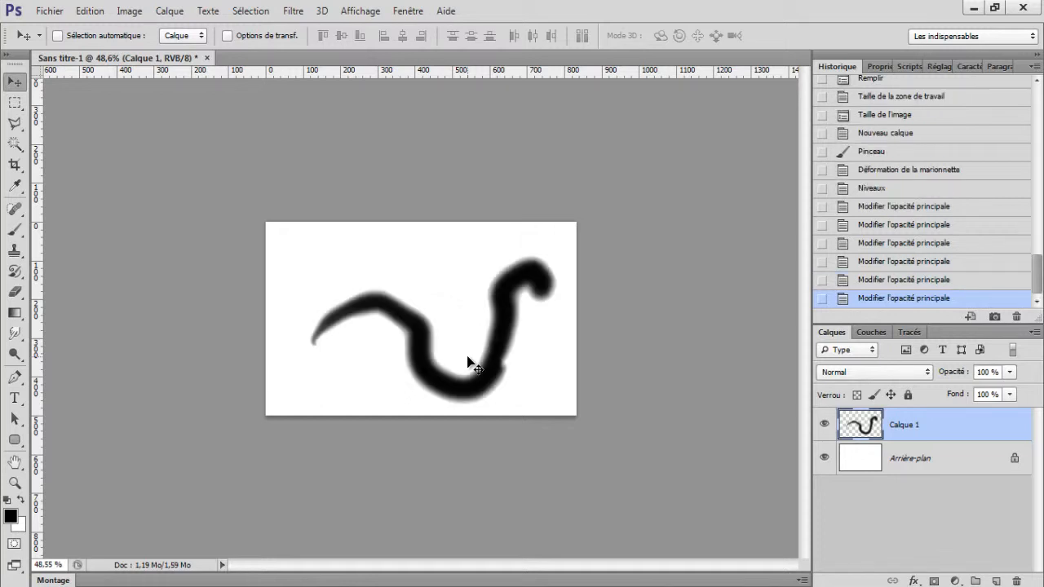